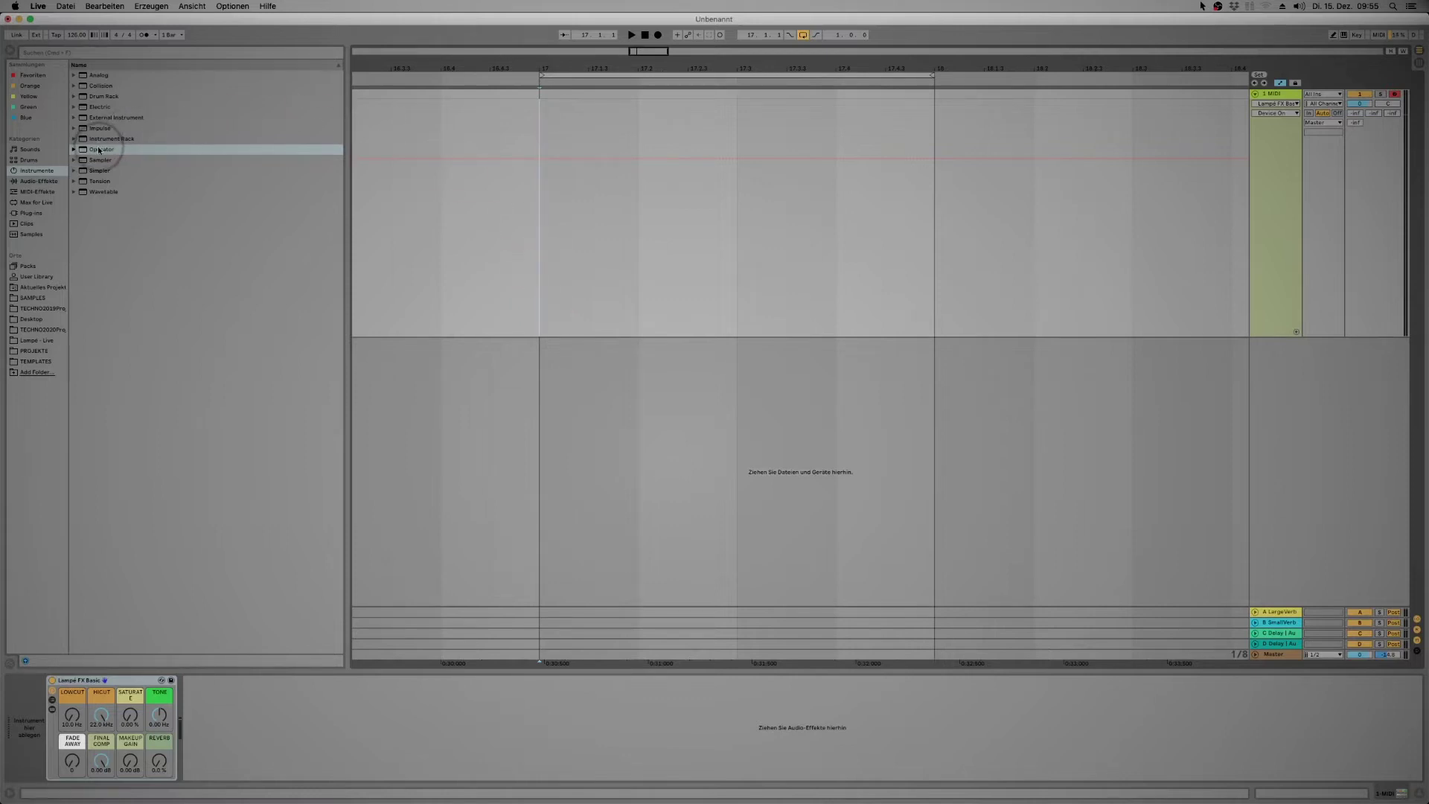
Load Operator, switch off oscillators C and D, and set oscillator A to white noise.
{"action": "left_click_drag", "start_coordinate": [99, 150], "coordinate": [46, 744]}
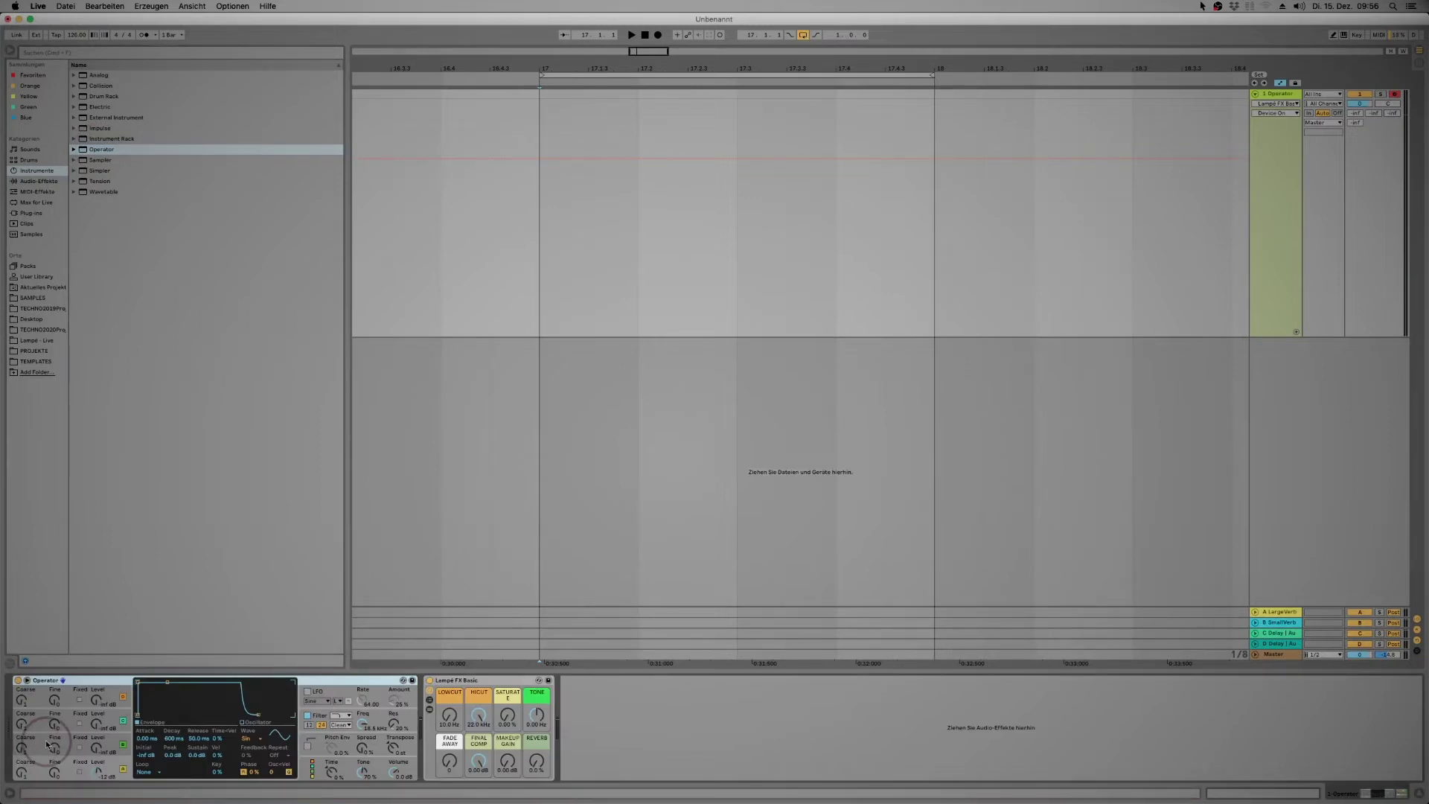
{"action": "left_click", "coordinate": [123, 698]}
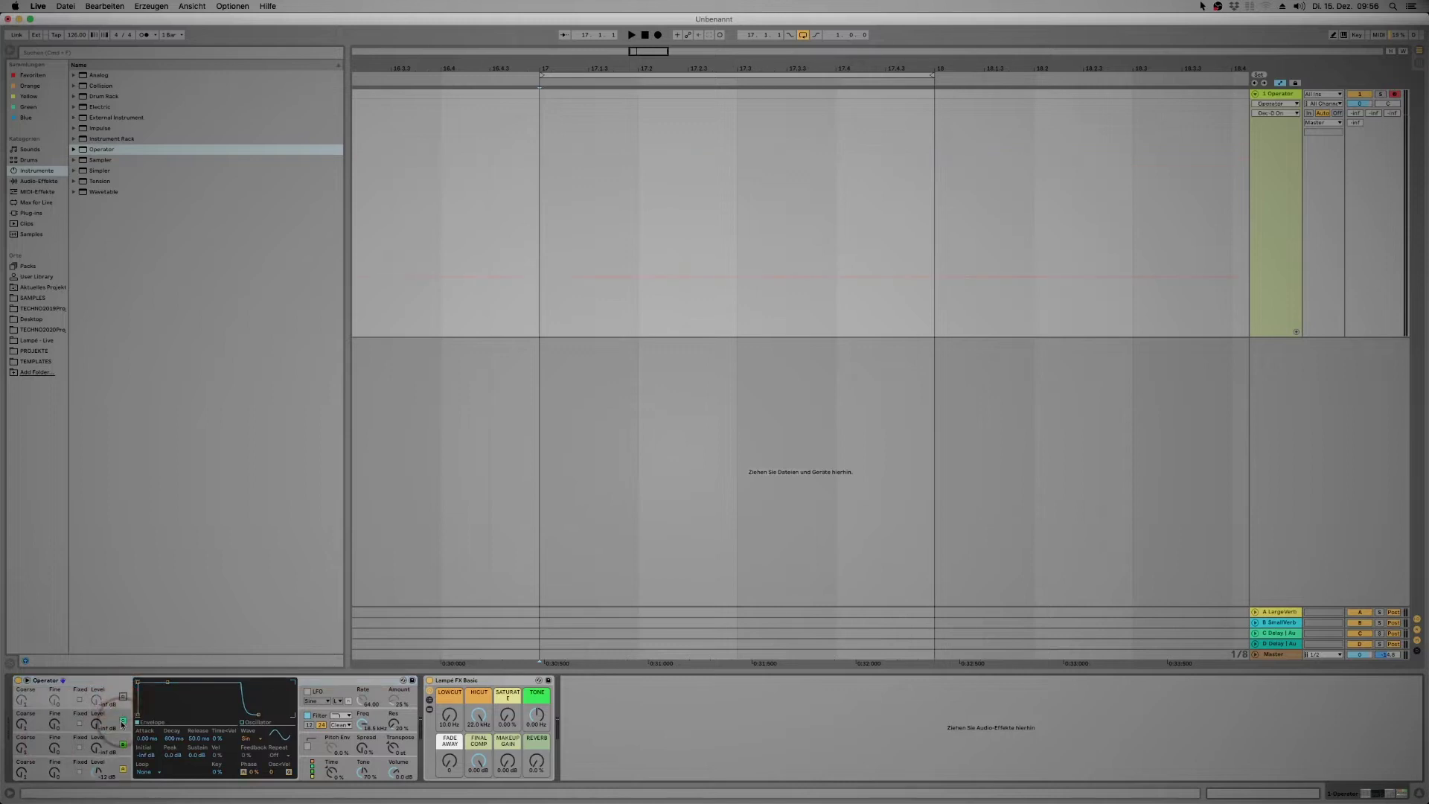
{"action": "left_click", "coordinate": [118, 769]}
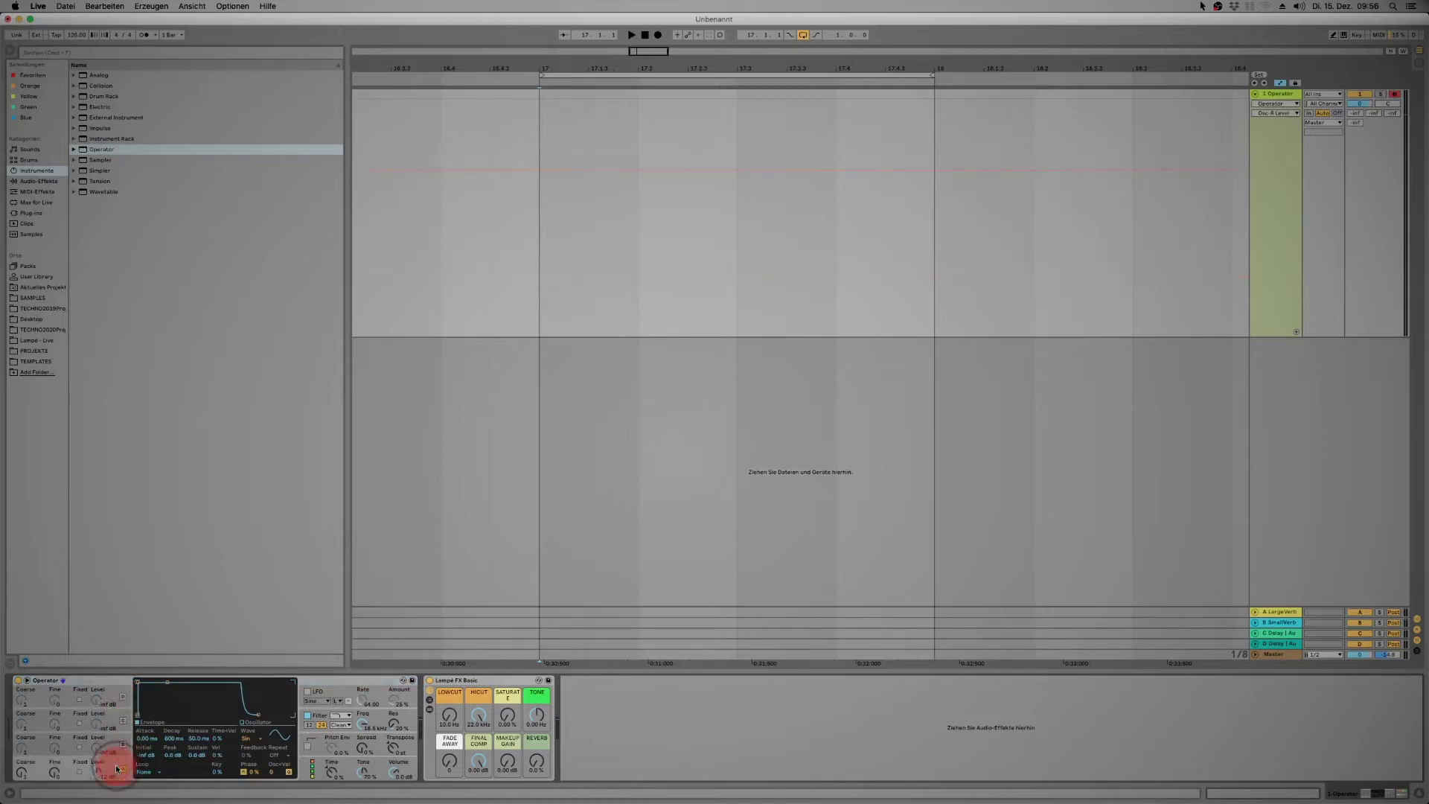
{"action": "left_click", "coordinate": [261, 740]}
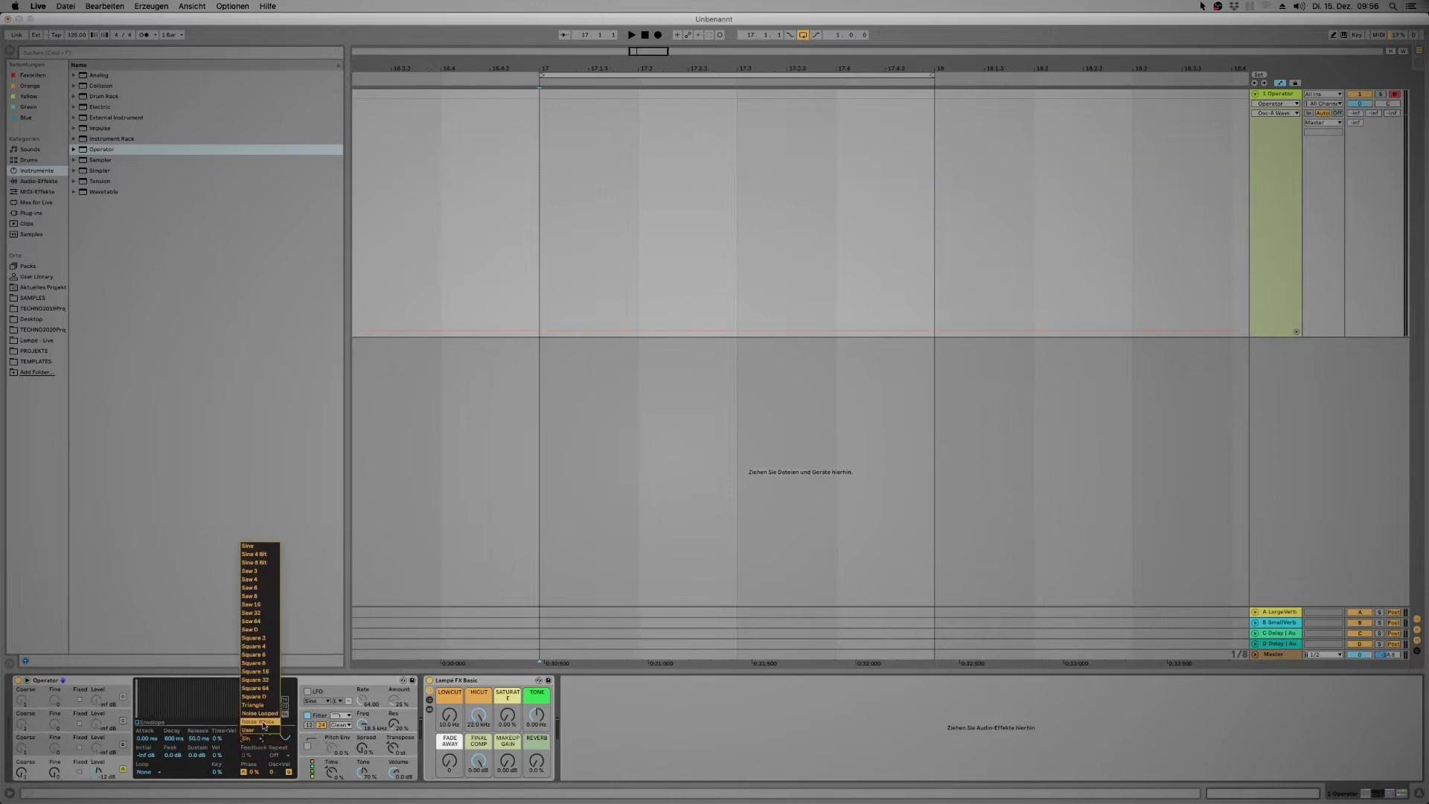
{"action": "left_click", "coordinate": [262, 724]}
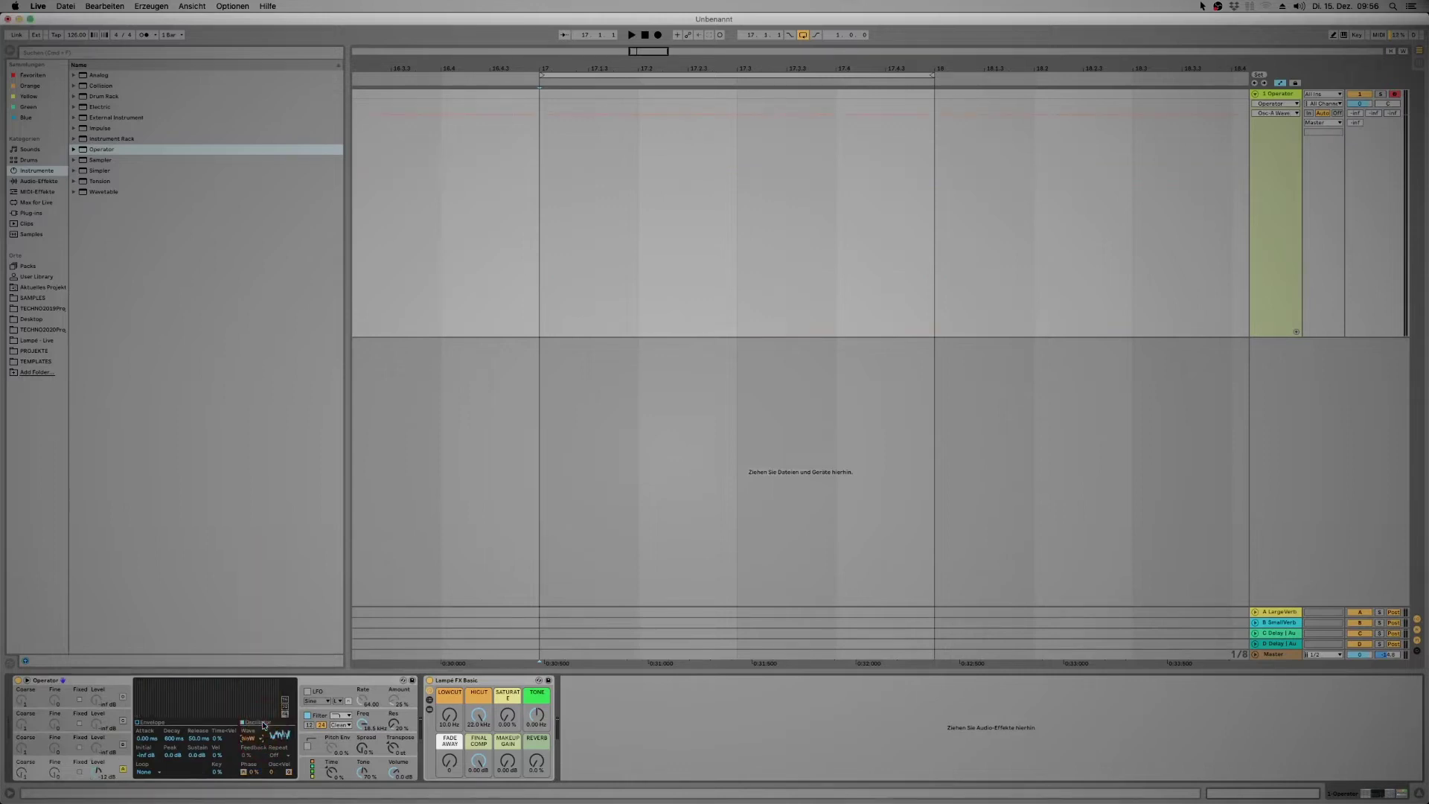
{"action": "left_click", "coordinate": [151, 724]}
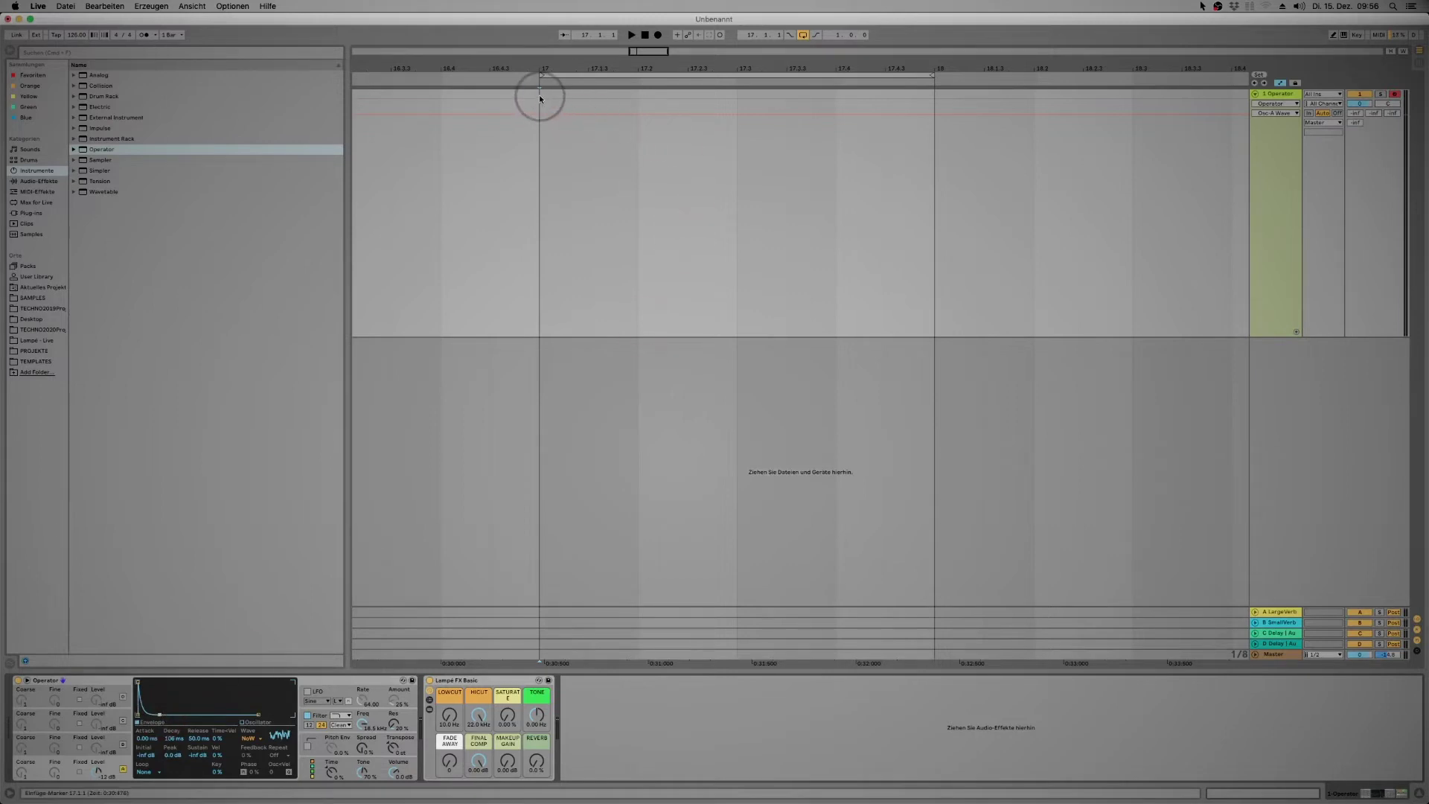
Insert an empty MIDI clip over bars 17–18 on the Operator track.
{"action": "left_click_drag", "start_coordinate": [539, 98], "coordinate": [920, 104]}
{"action": "key", "text": "super+shift+m"}
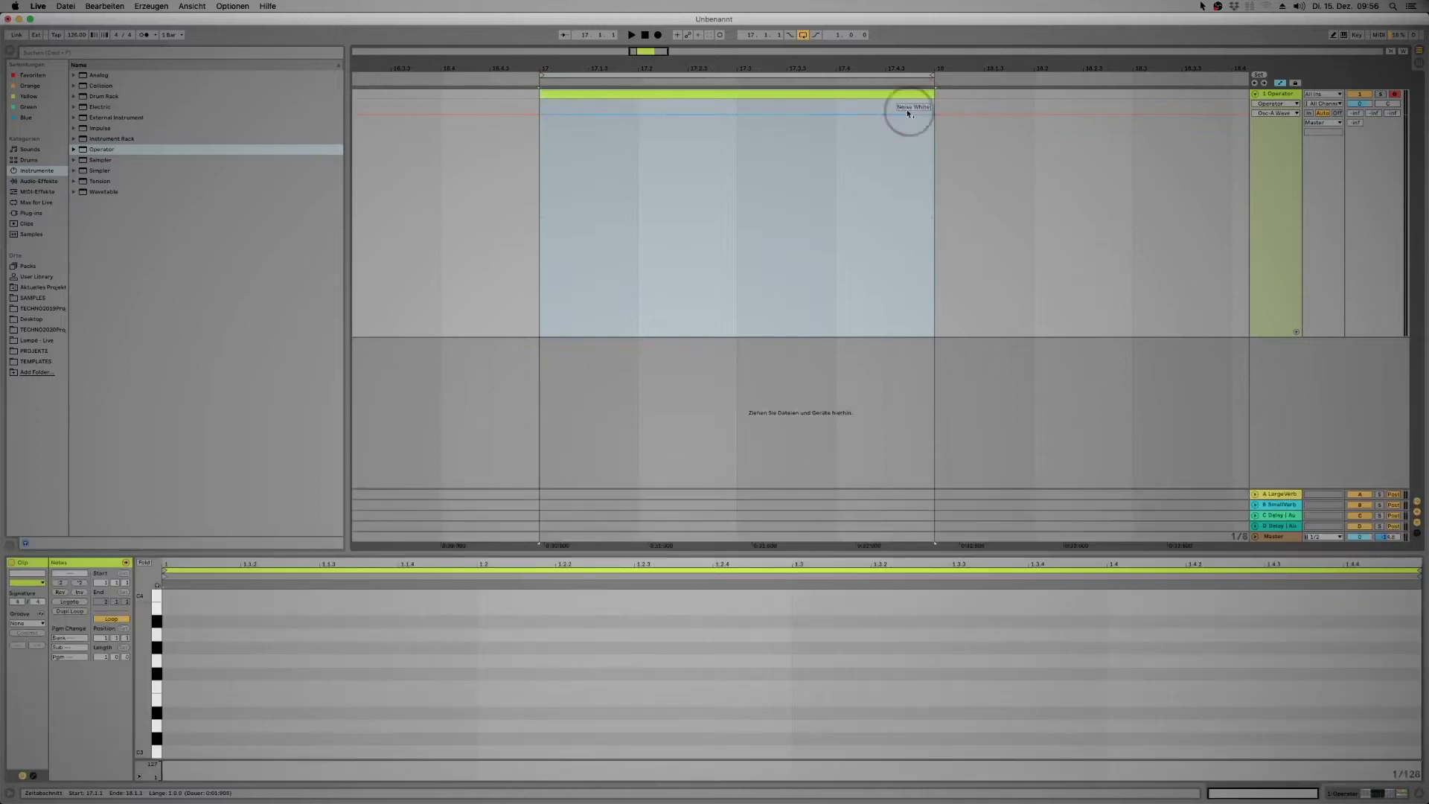
{"action": "left_click", "coordinate": [397, 692]}
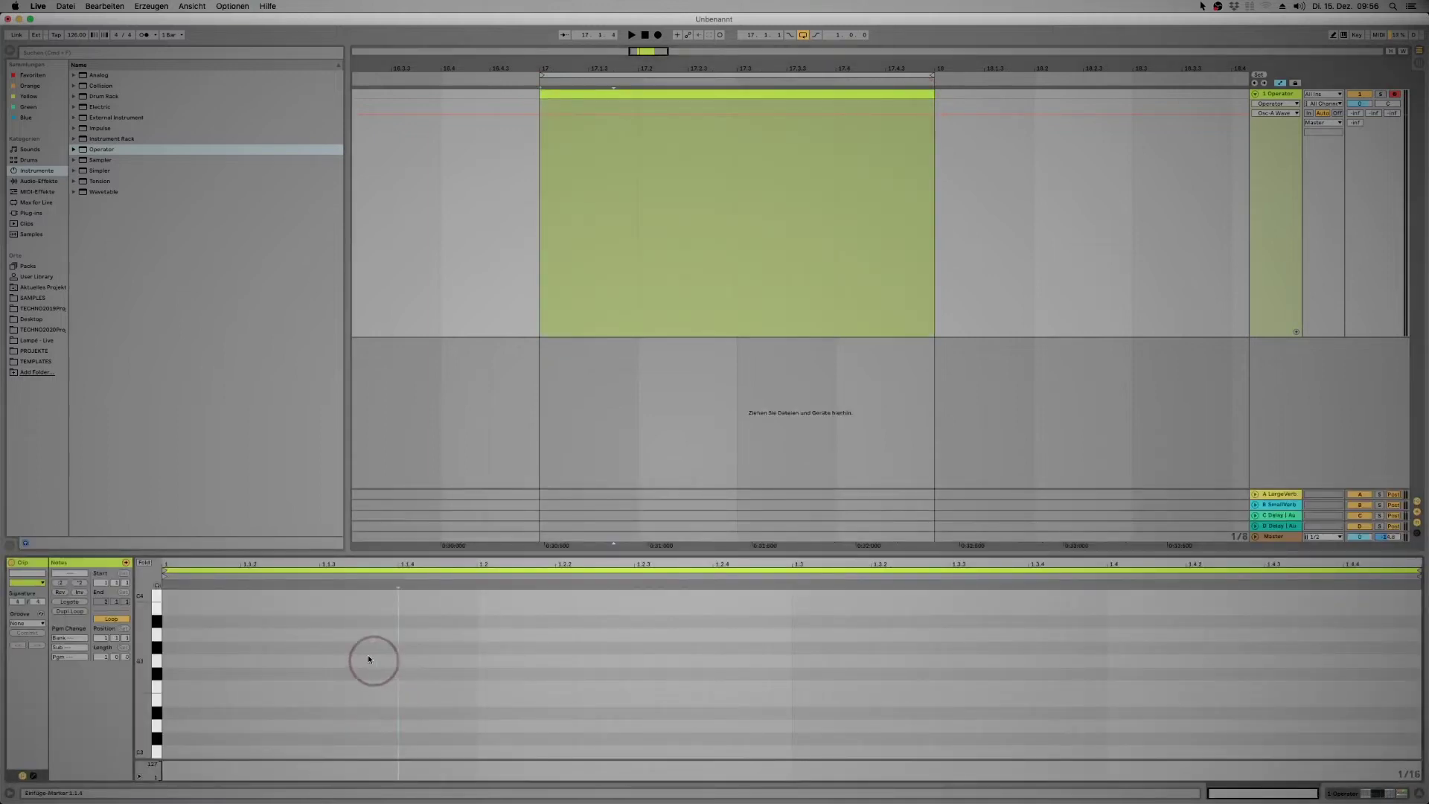
Fill the clip with sixteen G#3 sixteenth notes via duplication and play it back.
{"action": "double_click", "coordinate": [179, 647]}
{"action": "key", "text": "super+d"}
{"action": "key", "text": "super+d"}
{"action": "key", "text": "super+d"}
{"action": "key", "text": "super+d"}
{"action": "key", "text": "super+d"}
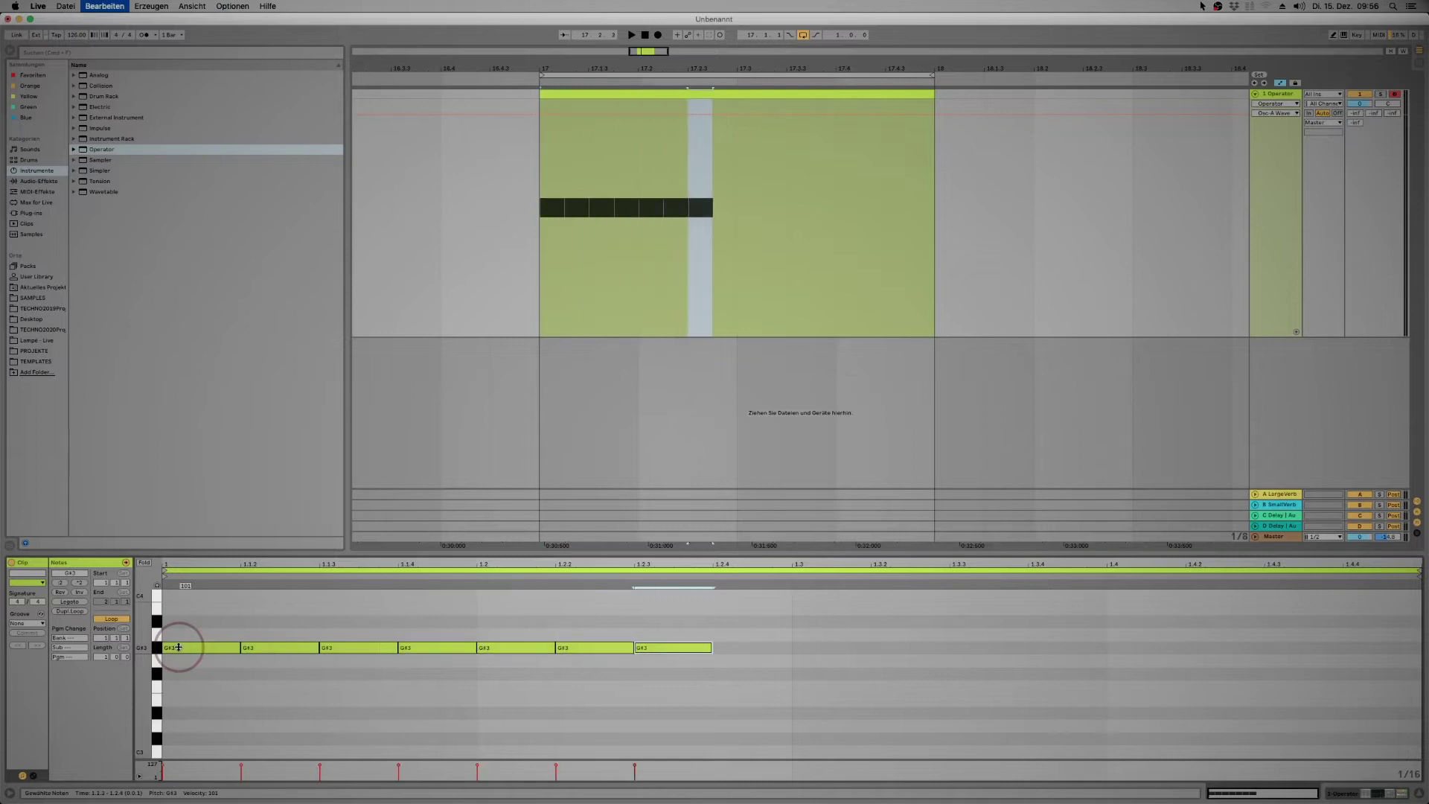
{"action": "key", "text": "super+d"}
{"action": "key", "text": "super+d"}
{"action": "key", "text": "super+d"}
{"action": "key", "text": "super+d"}
{"action": "key", "text": "super+d"}
{"action": "key", "text": "super+d"}
{"action": "key", "text": "super+d"}
{"action": "key", "text": "super+d"}
{"action": "key", "text": "super+d"}
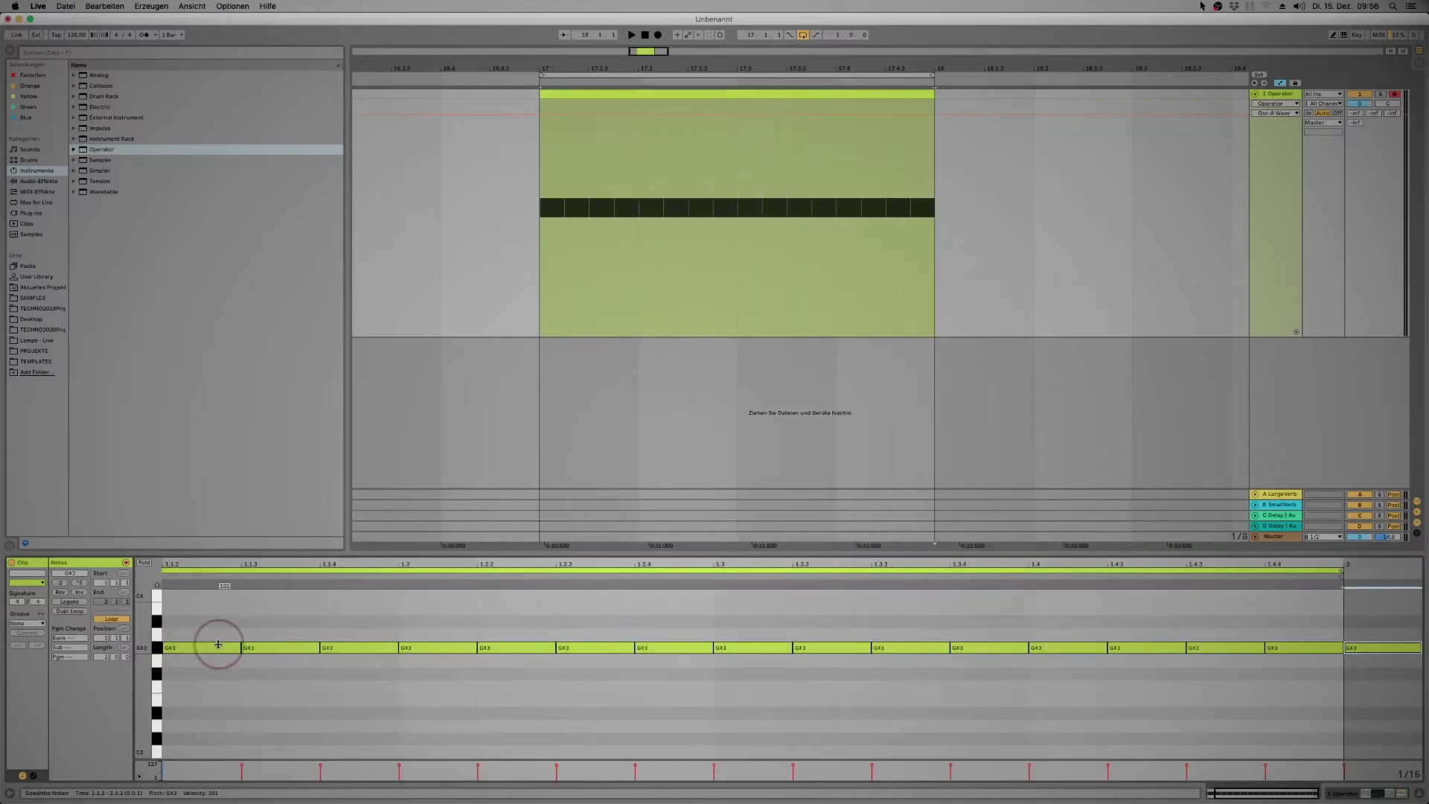
{"action": "key", "text": "super+z"}
{"action": "key", "text": "space"}
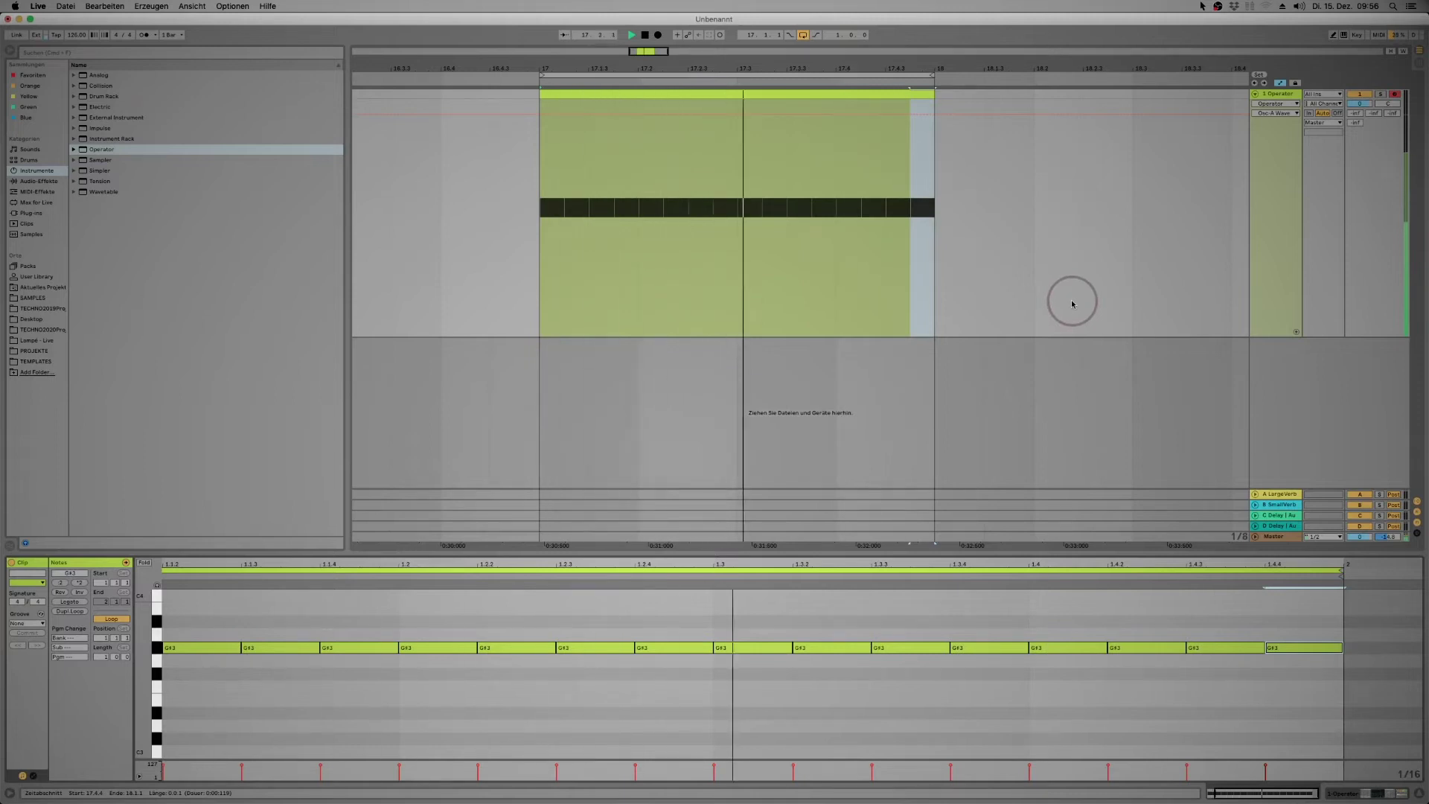
Lower Operator's filter cutoff to about 6.44 kHz and audition the filtered noise.
{"action": "key", "text": "space"}
{"action": "left_click", "coordinate": [1290, 97]}
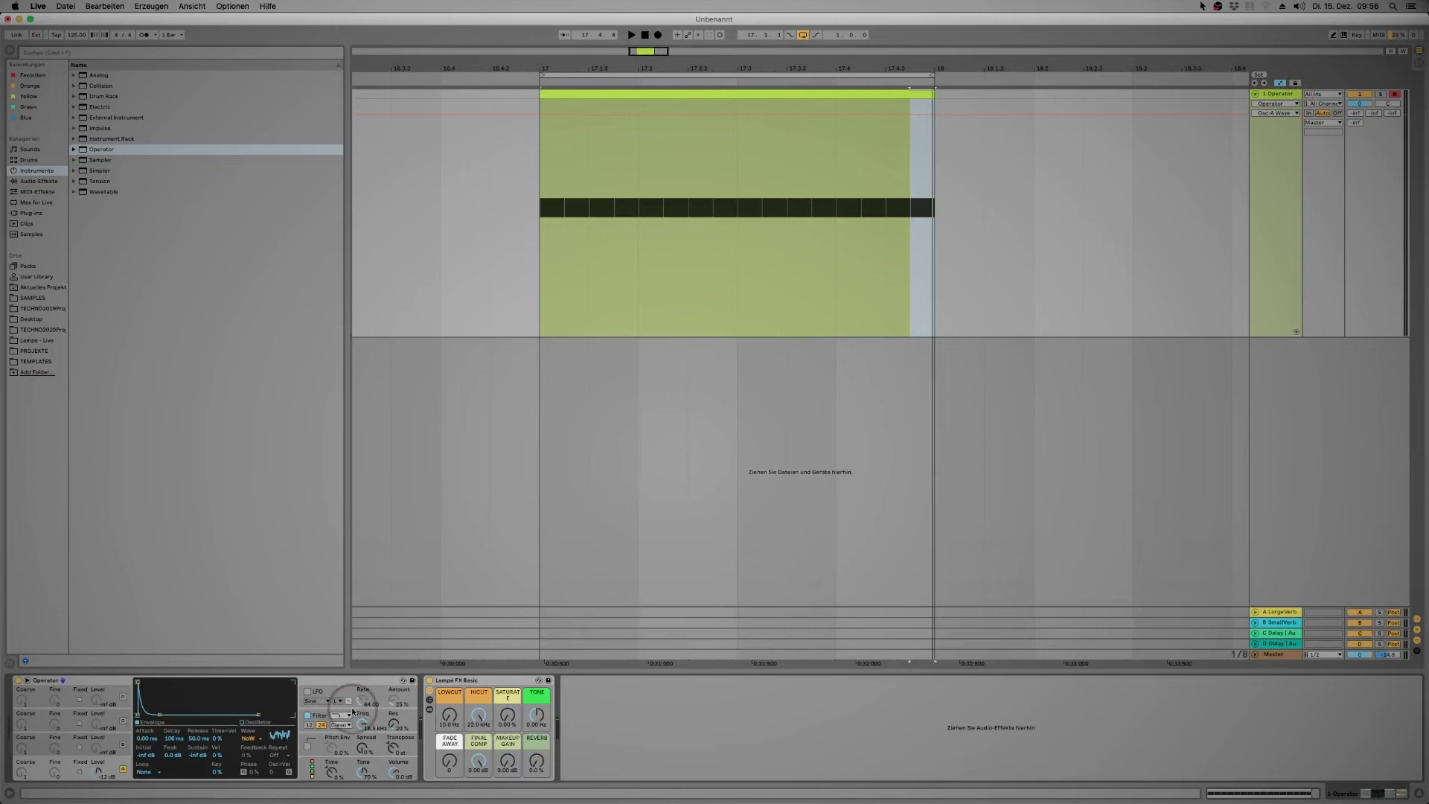
{"action": "left_click", "coordinate": [341, 717]}
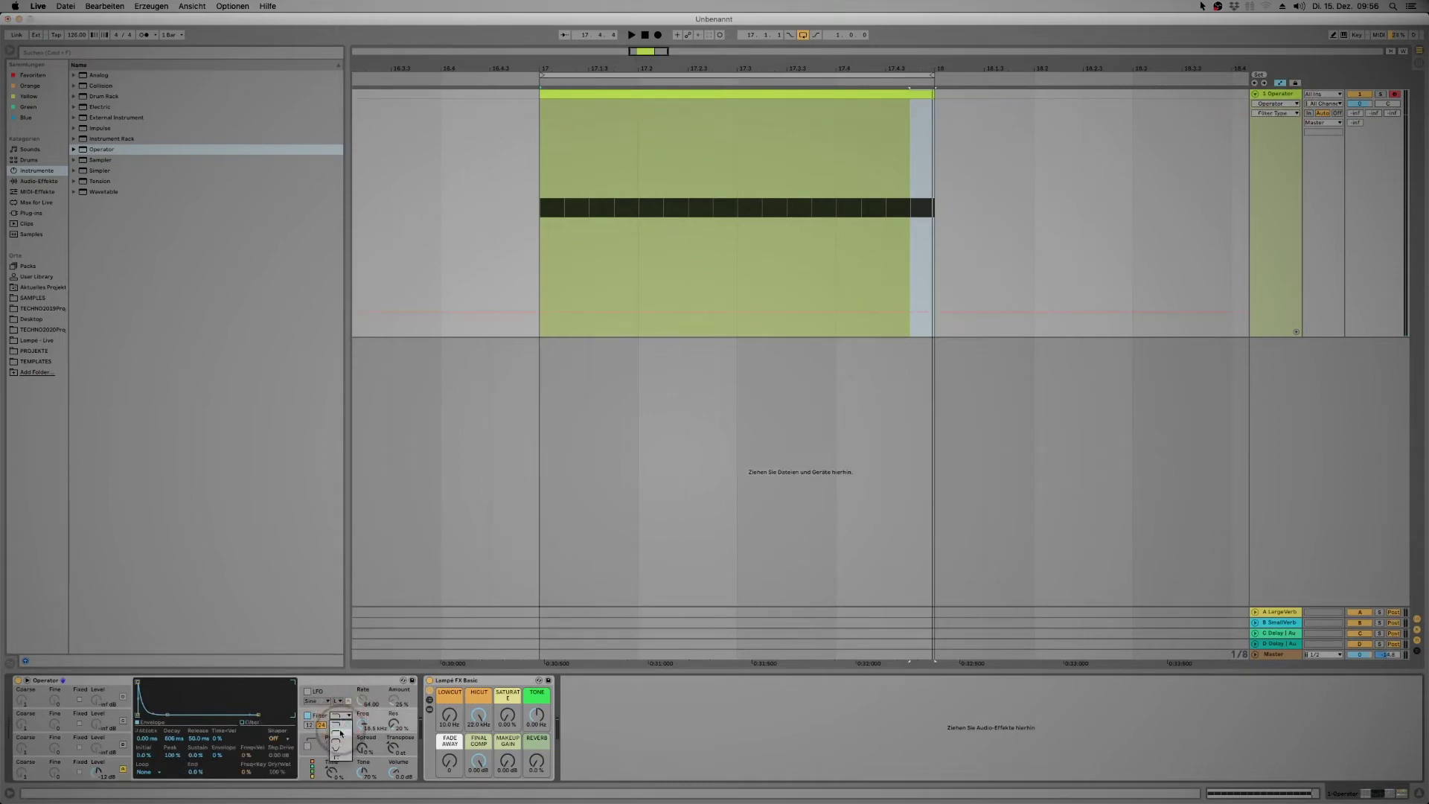
{"action": "mouse_move", "coordinate": [365, 720]}
{"action": "left_mouse_down"}
{"action": "mouse_move", "coordinate": [365, 744]}
{"action": "mouse_move", "coordinate": [365, 730]}
{"action": "left_mouse_up"}
{"action": "key", "text": "space"}
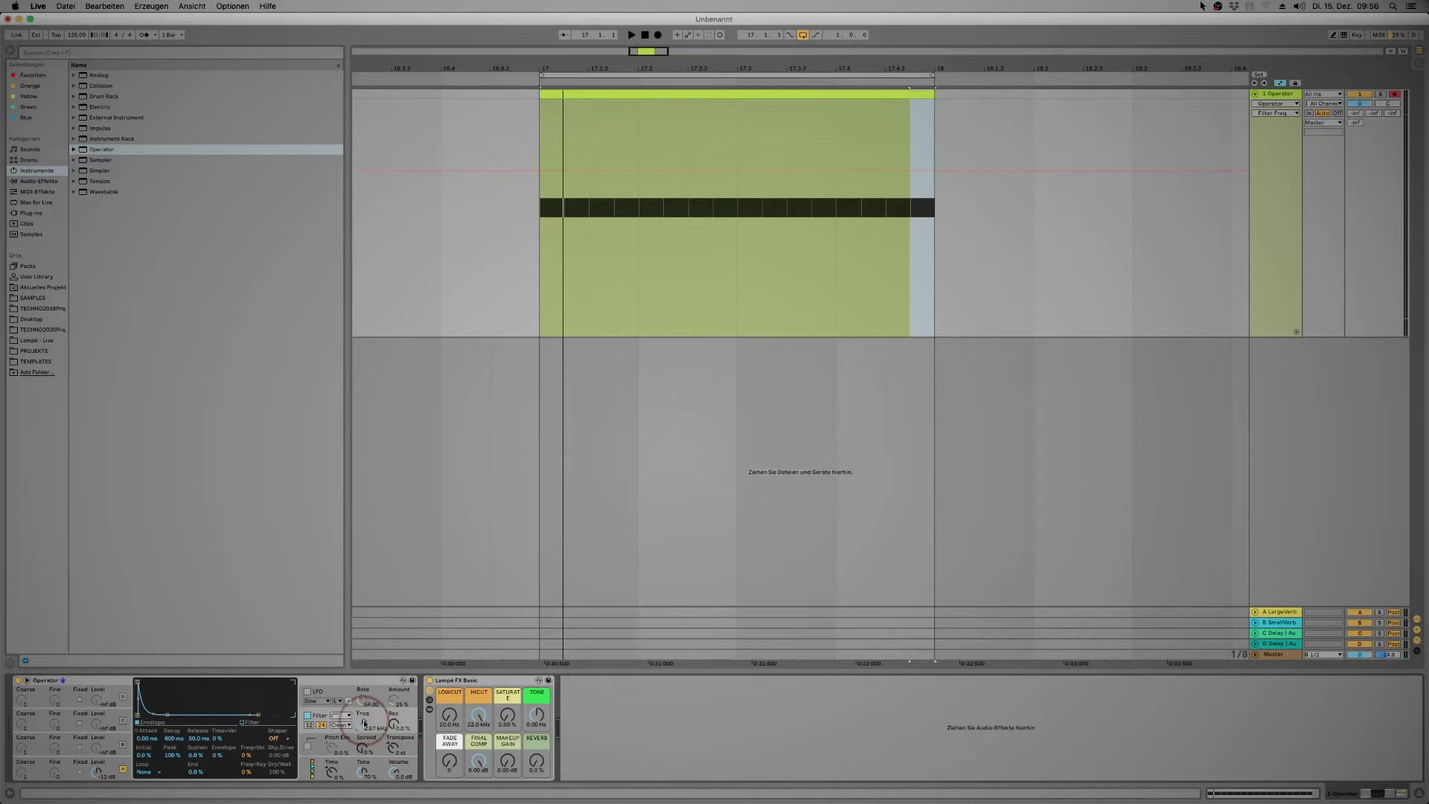
Enable the pitch envelope, tweak the stereo spread, and raise oscillator A's envelope velocity sensitivity.
{"action": "left_click", "coordinate": [309, 748]}
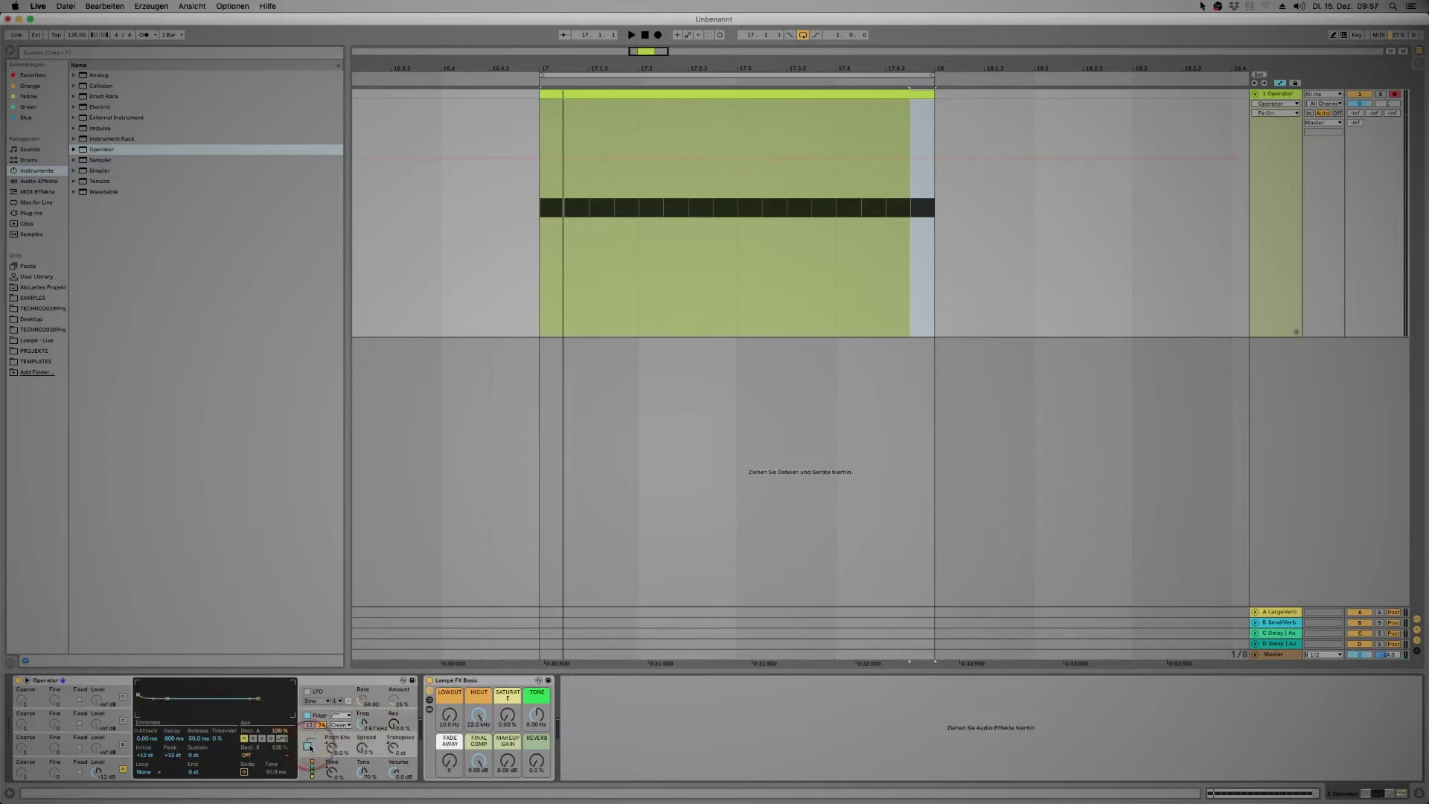
{"action": "left_click_drag", "start_coordinate": [362, 748], "coordinate": [364, 743]}
{"action": "key", "text": "space"}
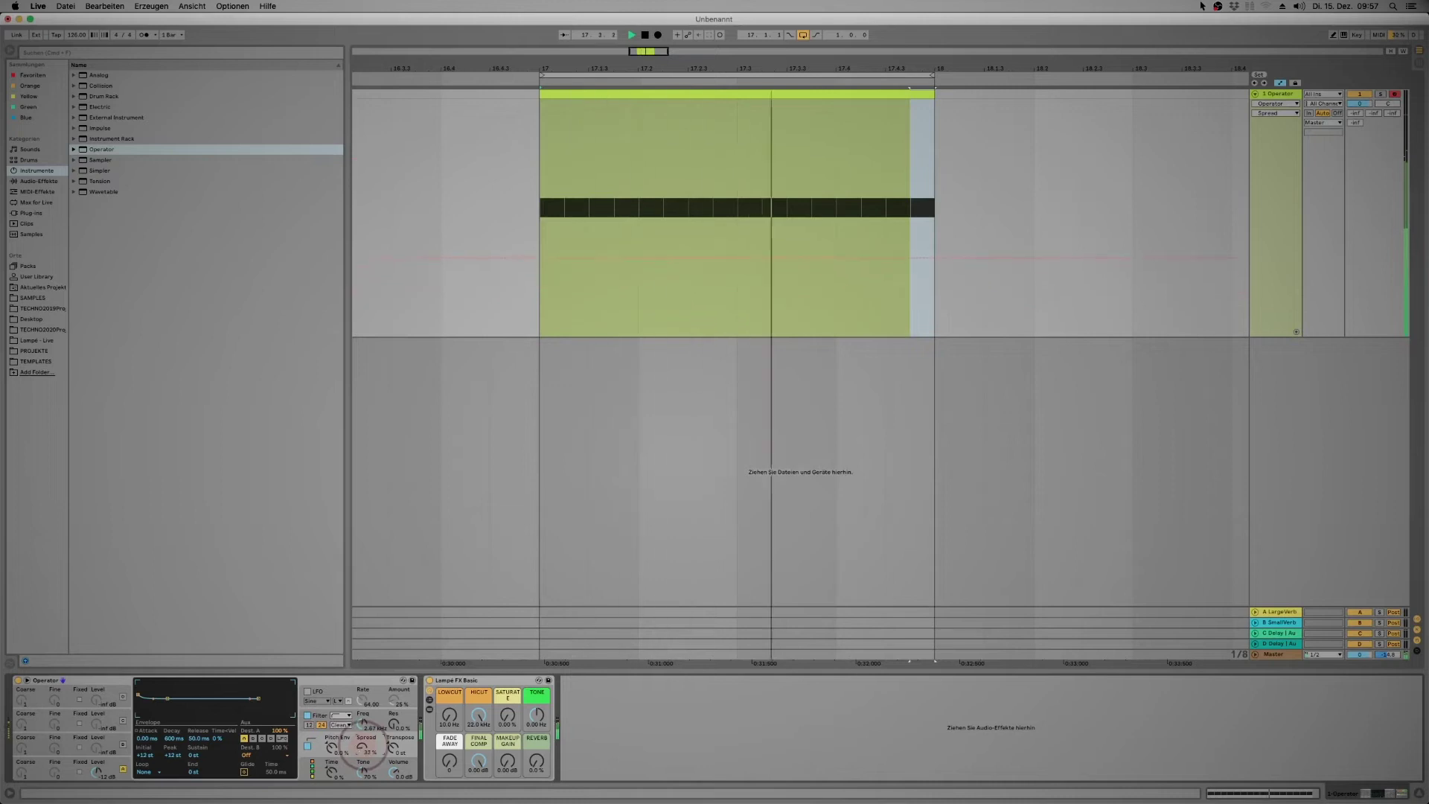
{"action": "left_click_drag", "start_coordinate": [364, 743], "coordinate": [363, 748]}
{"action": "key", "text": "space"}
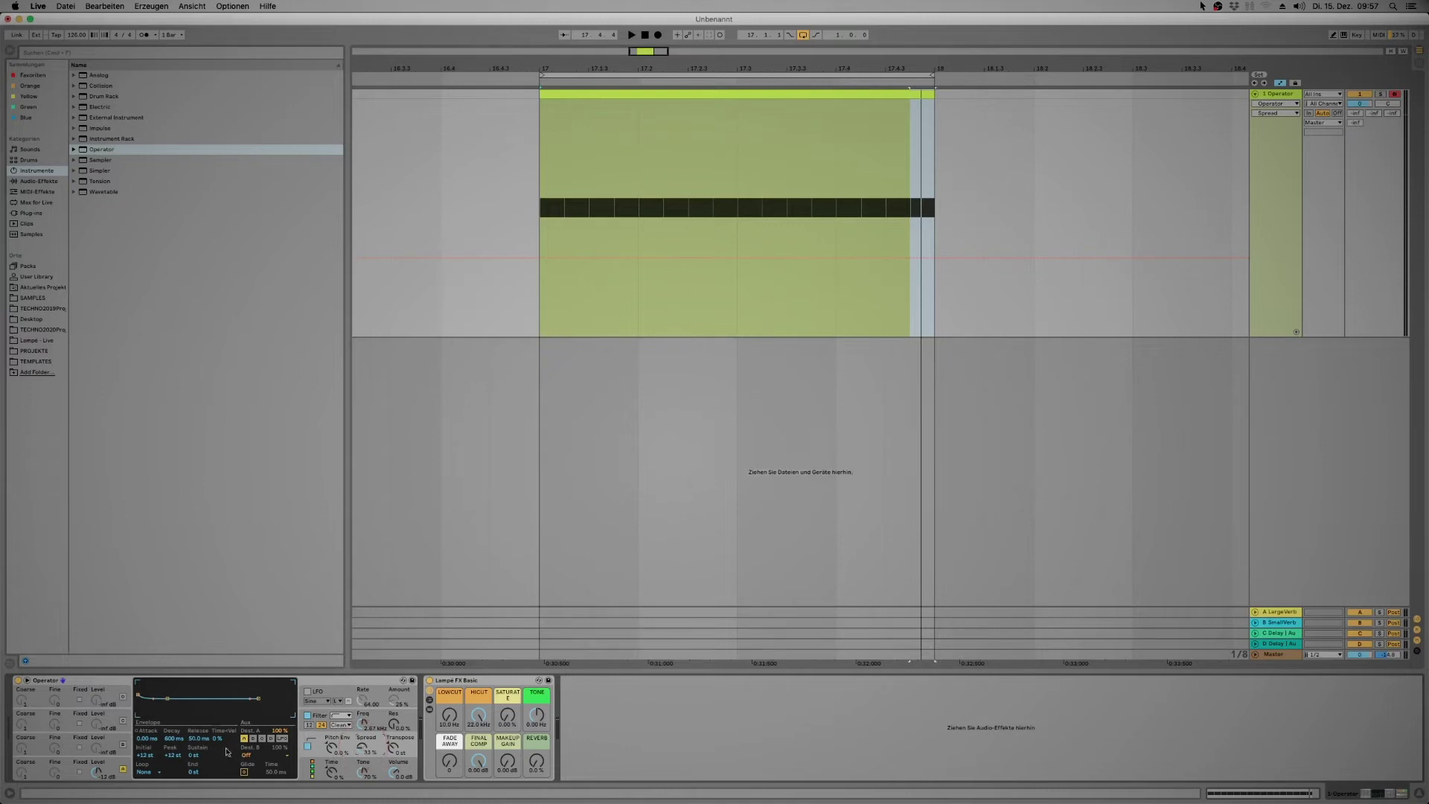
{"action": "left_click", "coordinate": [109, 764]}
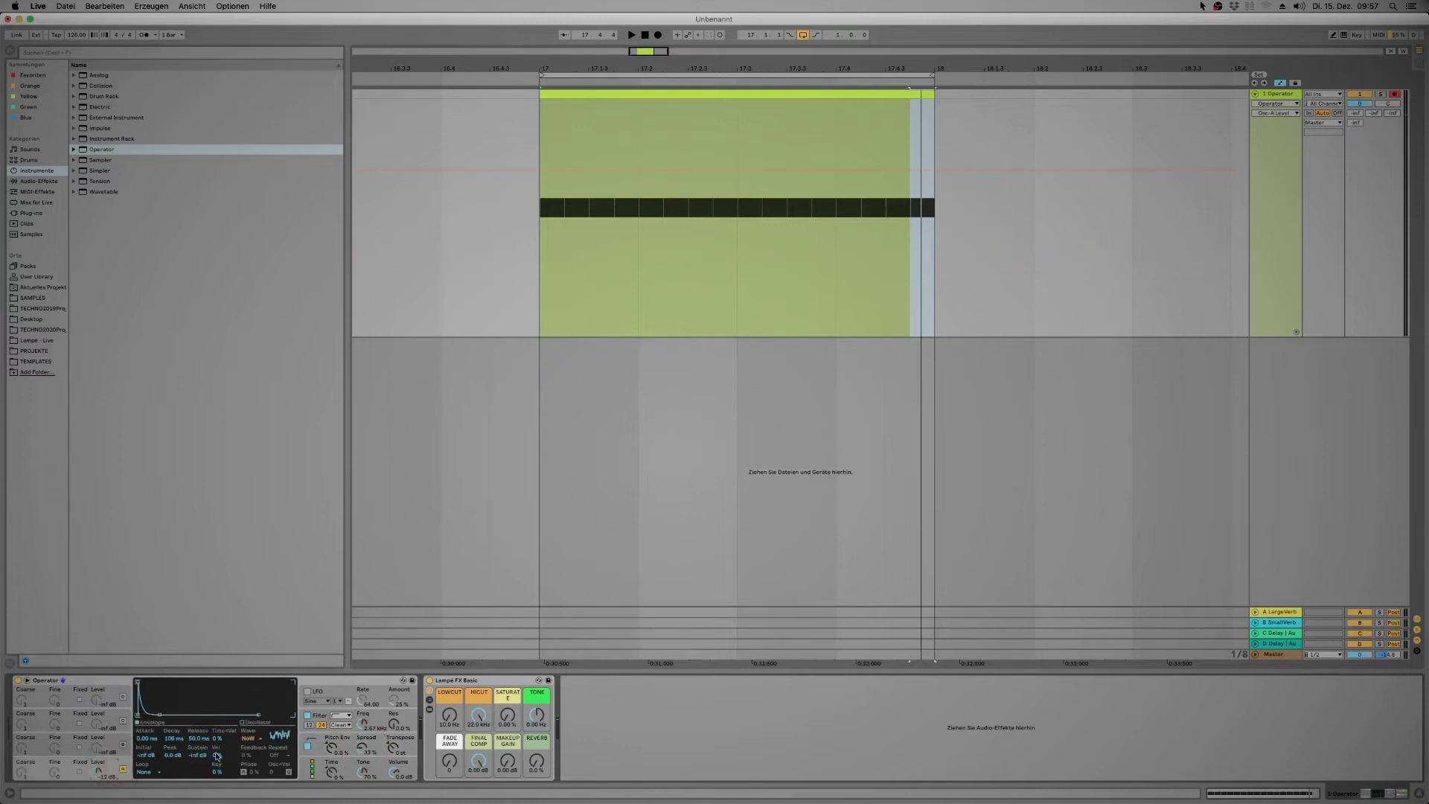
{"action": "left_click_drag", "start_coordinate": [217, 754], "coordinate": [217, 744]}
Lower every other G#3 note's velocity in the hi-hat clip and audition the loop.
{"action": "left_click", "coordinate": [518, 607]}
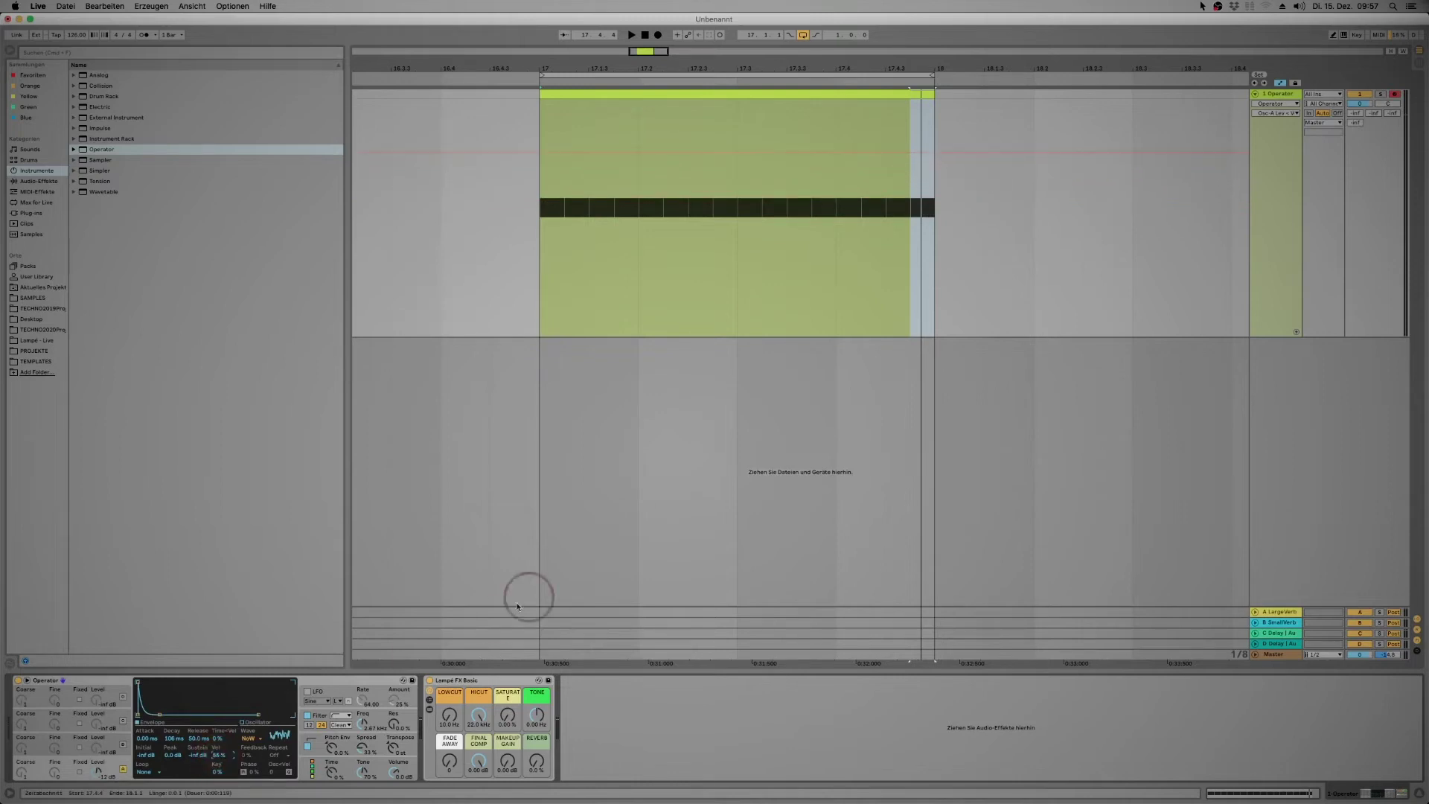
{"action": "left_click", "coordinate": [635, 95]}
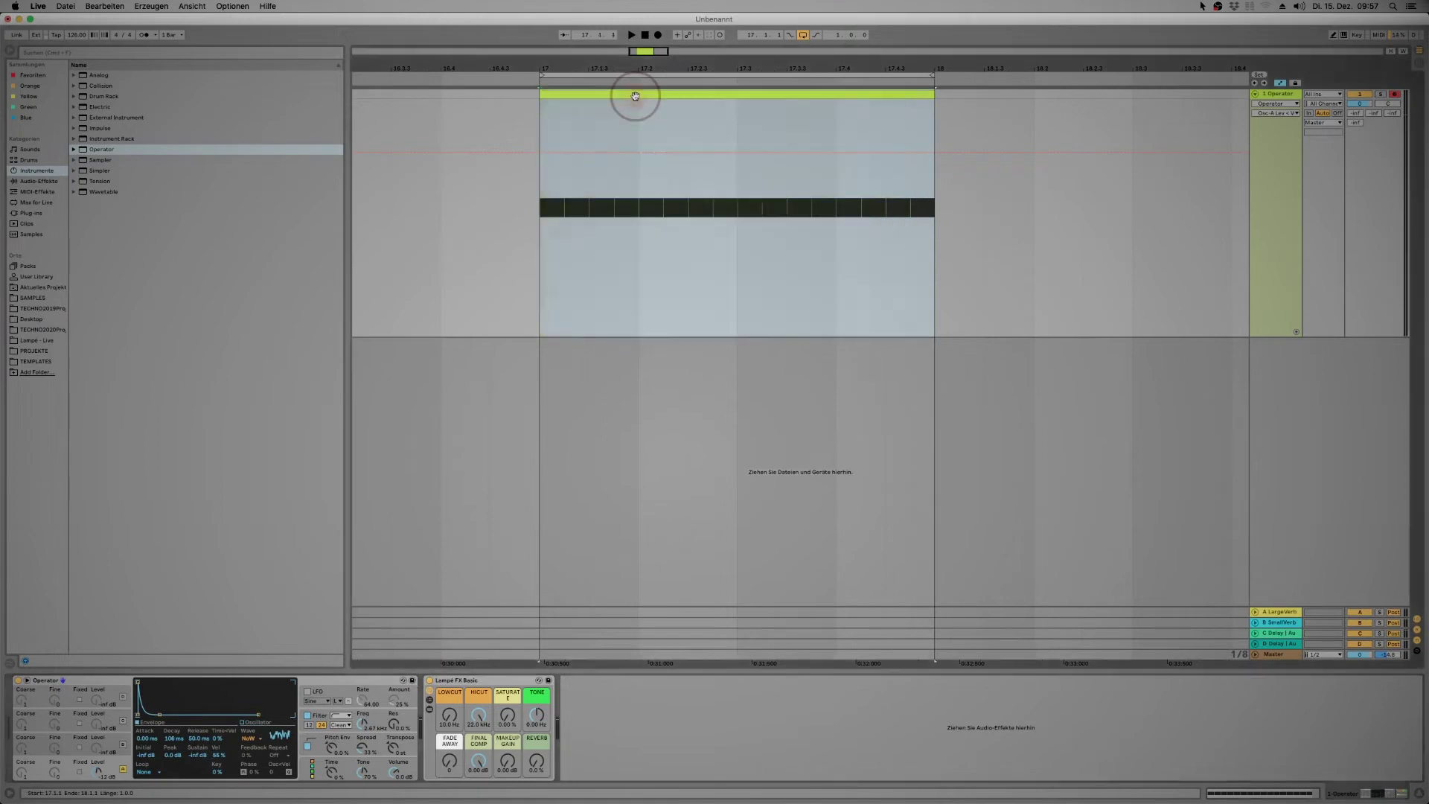
{"action": "double_click", "coordinate": [635, 95]}
{"action": "left_click_drag", "start_coordinate": [198, 638], "coordinate": [395, 654]}
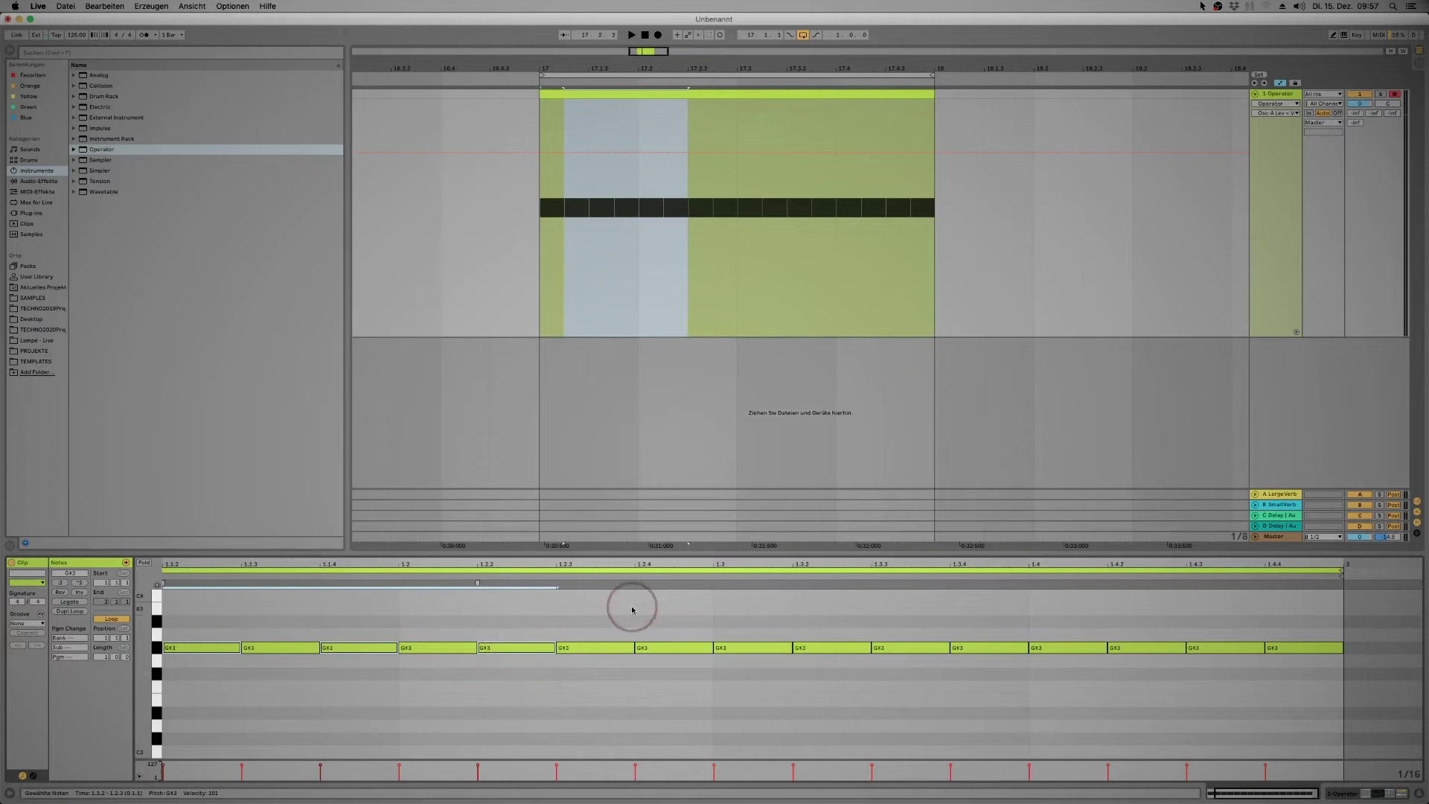
{"action": "mouse_move", "coordinate": [501, 623]}
{"action": "left_mouse_down"}
{"action": "mouse_move", "coordinate": [959, 645]}
{"action": "mouse_move", "coordinate": [992, 689]}
{"action": "mouse_move", "coordinate": [1139, 616]}
{"action": "mouse_move", "coordinate": [1311, 605]}
{"action": "mouse_move", "coordinate": [1321, 732]}
{"action": "mouse_move", "coordinate": [1267, 775]}
{"action": "left_mouse_up"}
{"action": "key", "text": "space"}
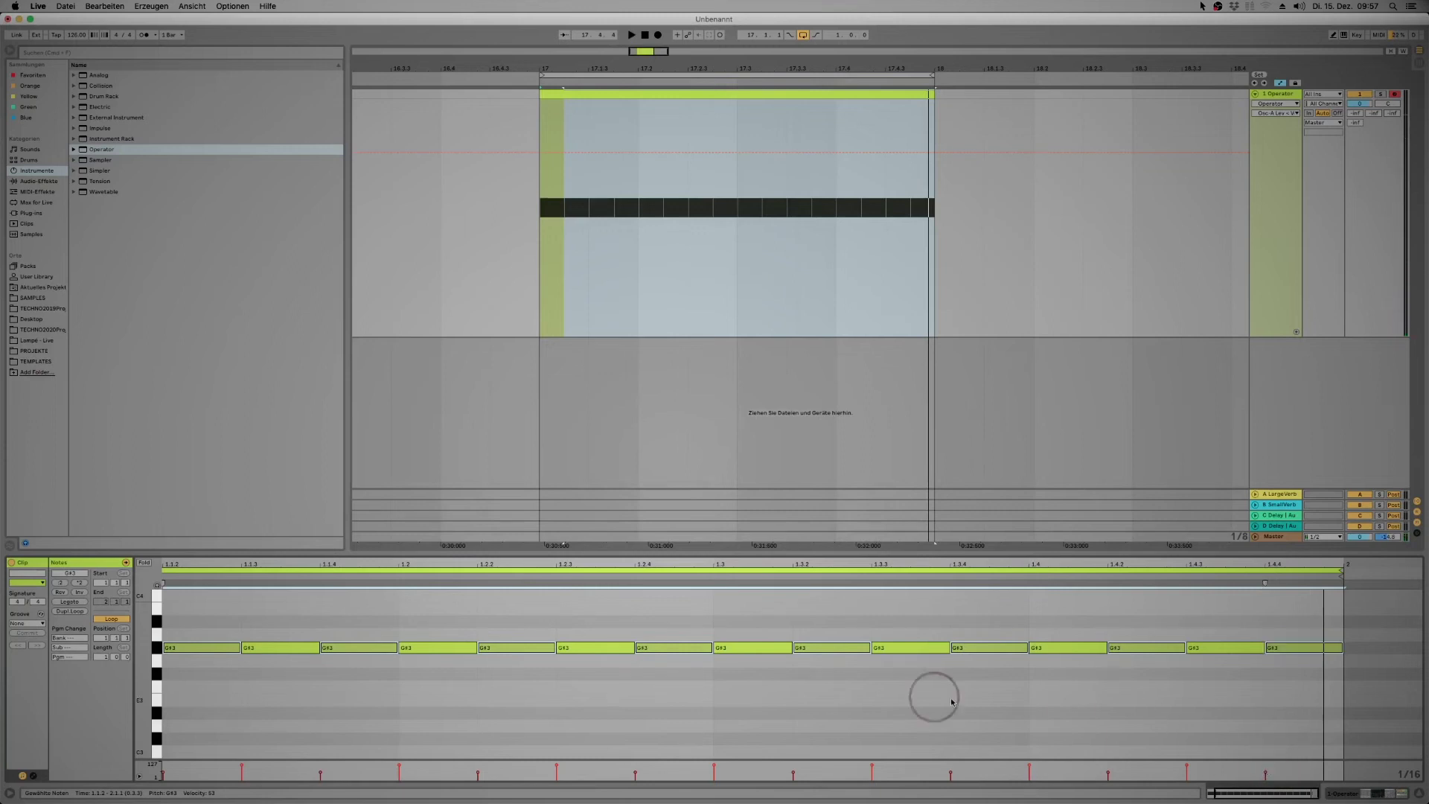
Apply the Swing 16-55 groove to the clip and audition it.
{"action": "left_click", "coordinate": [38, 623]}
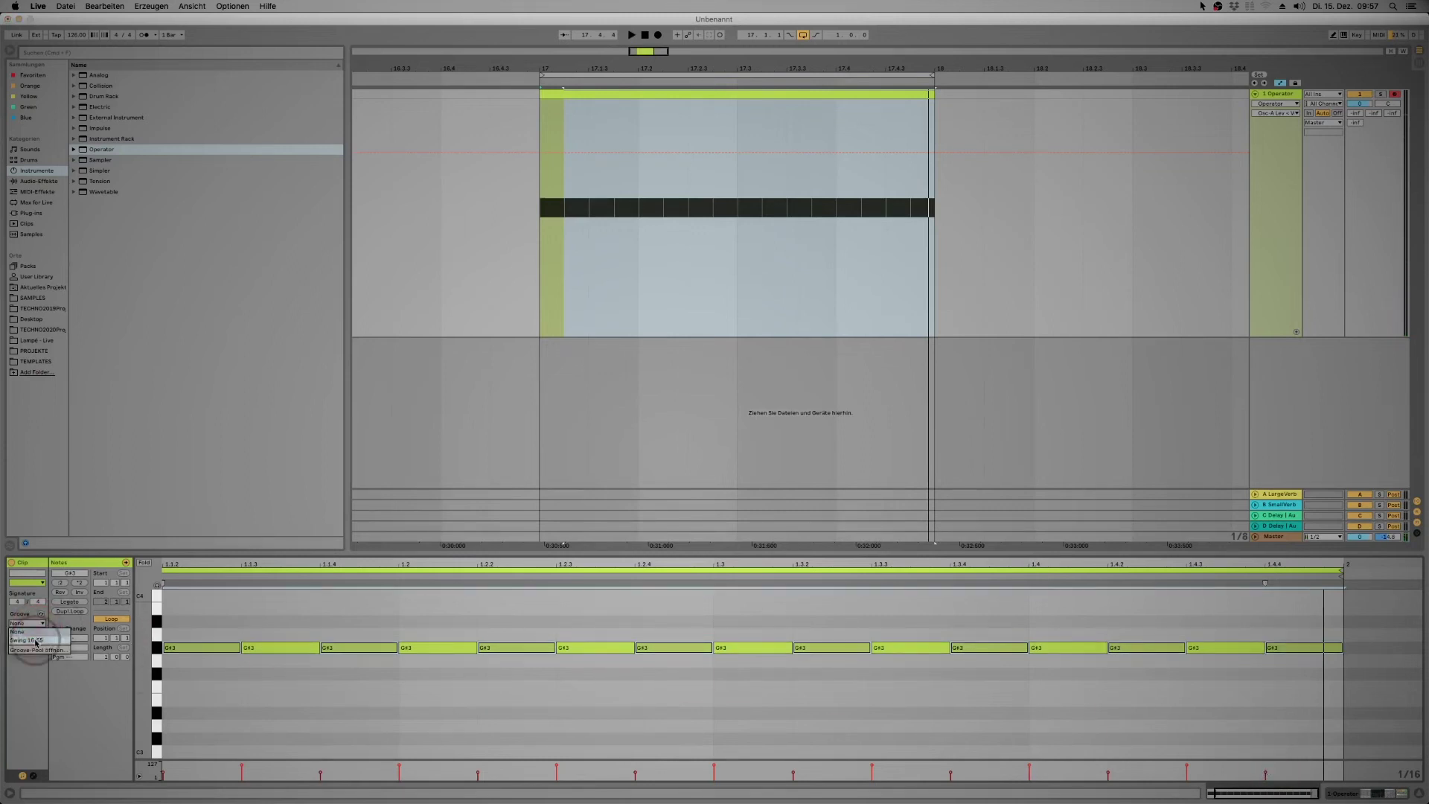
{"action": "key", "text": "space"}
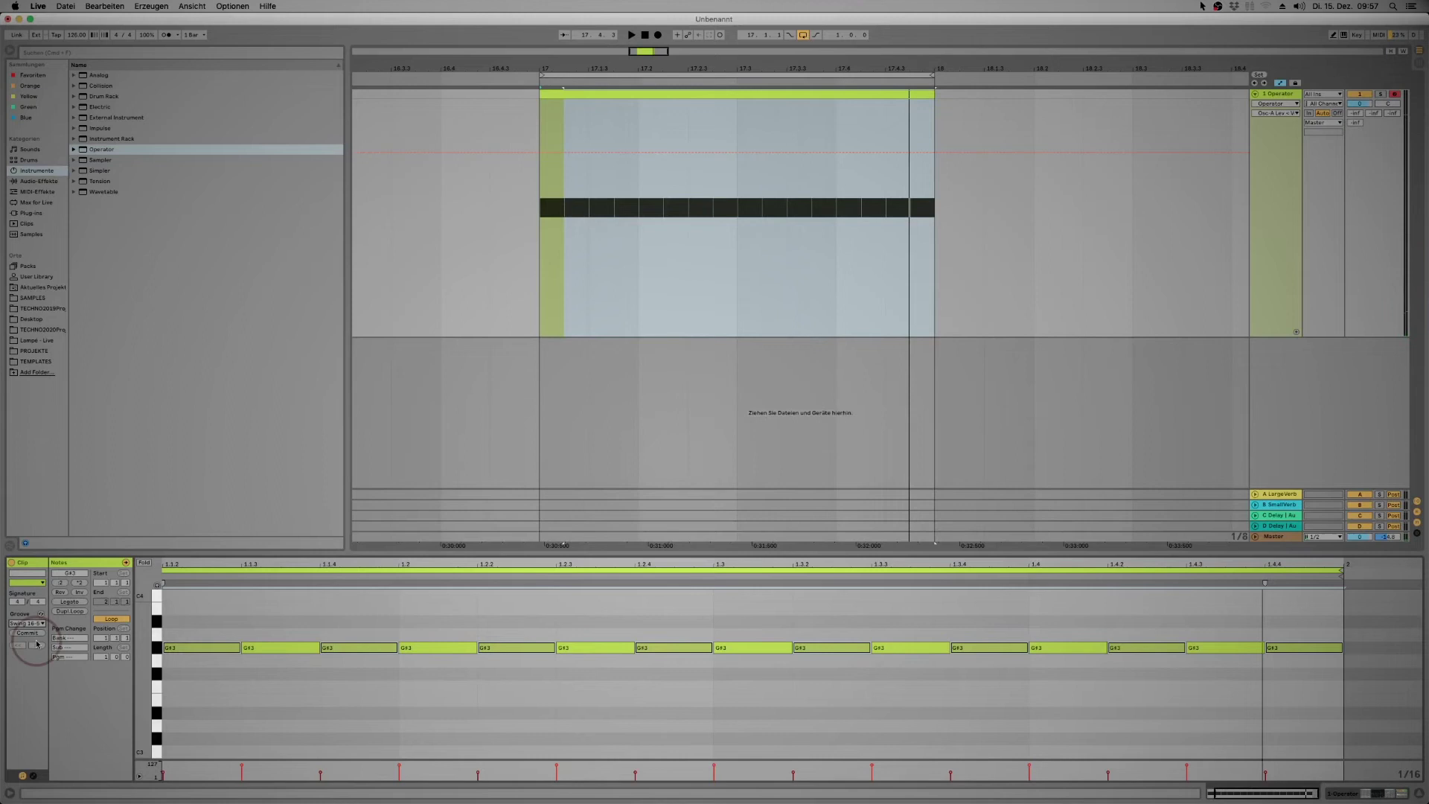
{"action": "double_click", "coordinate": [1282, 96]}
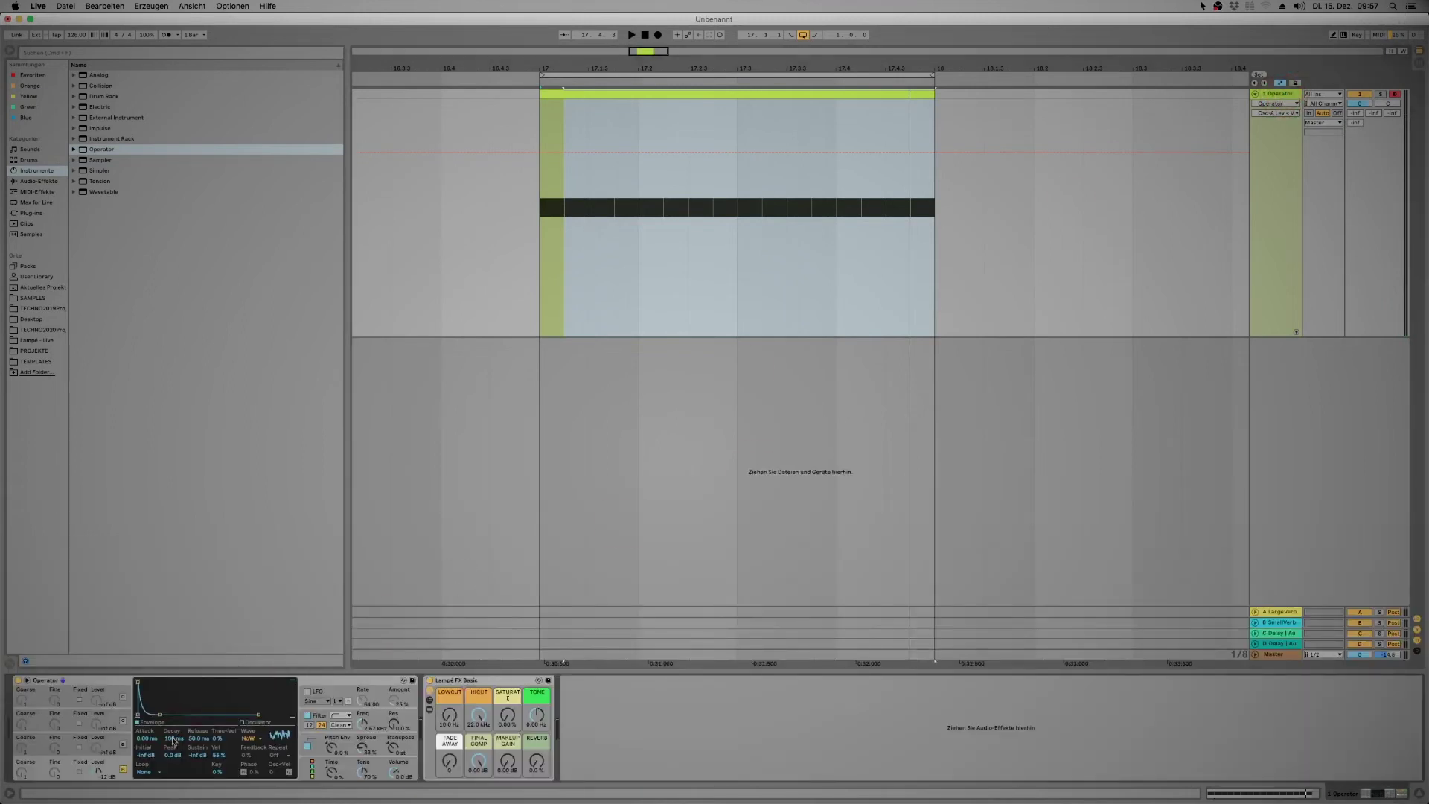
{"action": "mouse_move", "coordinate": [737, 235]}
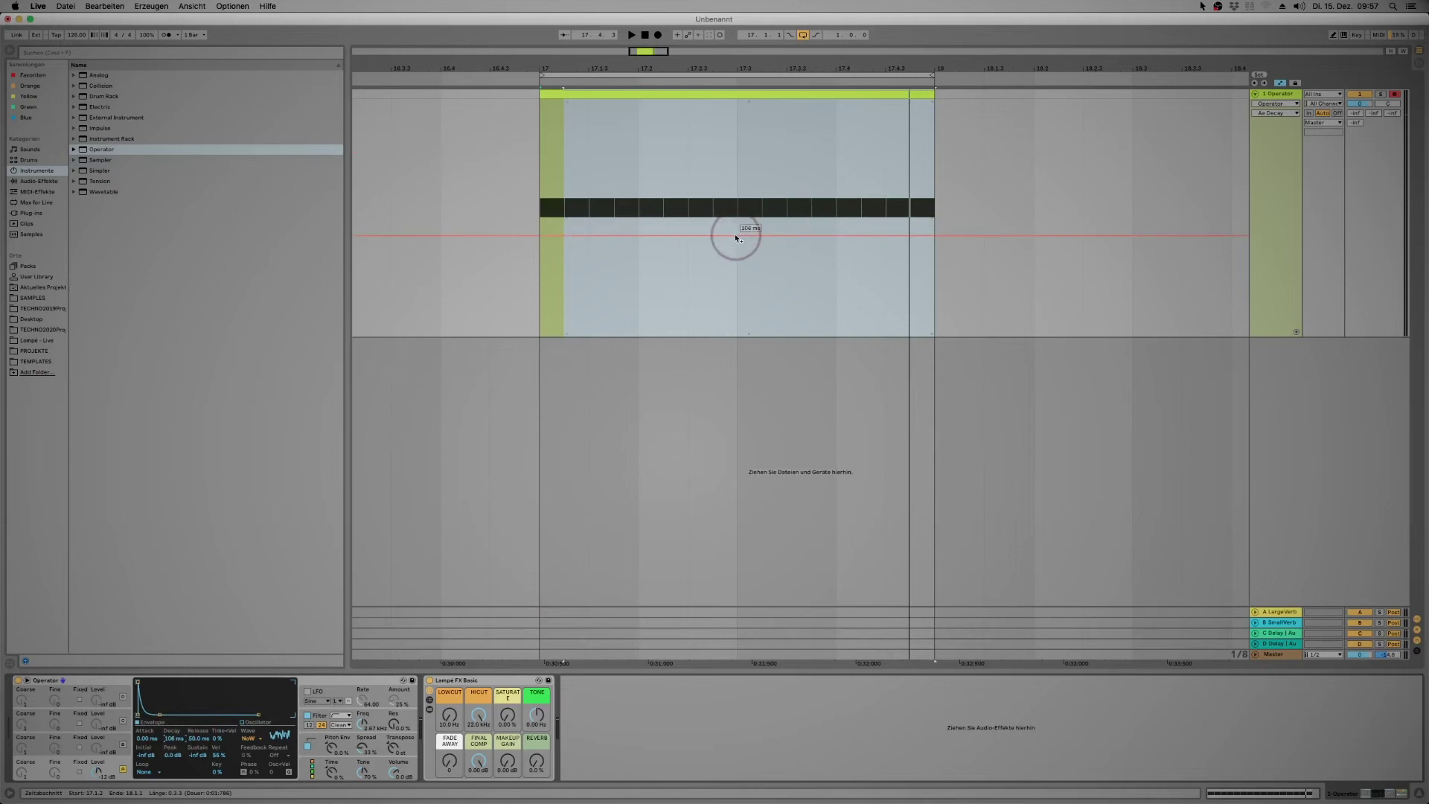
Bend the decay automation into an upward curve ending at 250 ms and audition it.
{"action": "left_click", "coordinate": [736, 238]}
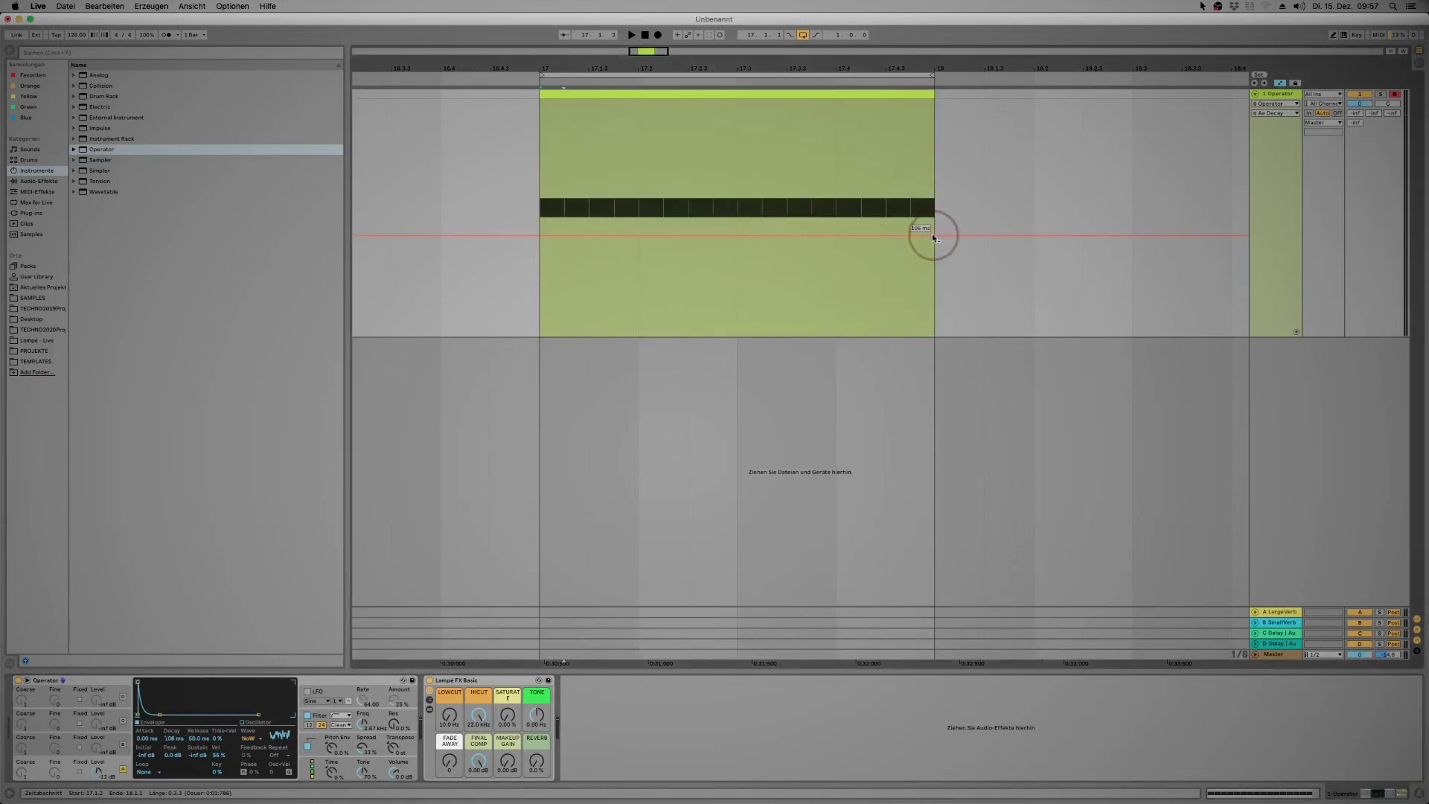
{"action": "left_click_drag", "start_coordinate": [934, 236], "coordinate": [933, 222]}
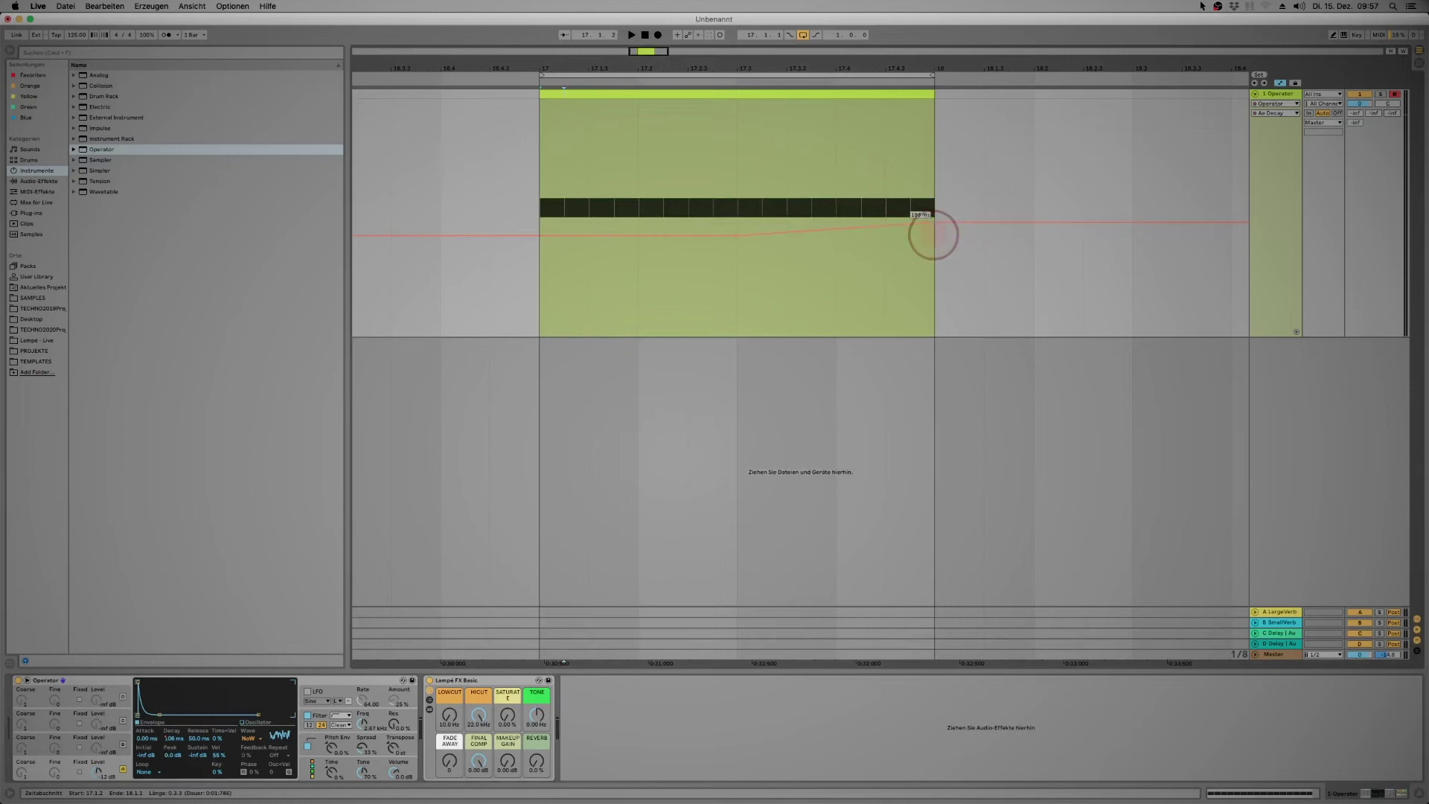
{"action": "left_click", "coordinate": [846, 221]}
{"action": "left_click_drag", "start_coordinate": [846, 221], "coordinate": [922, 230]}
{"action": "key", "text": "space"}
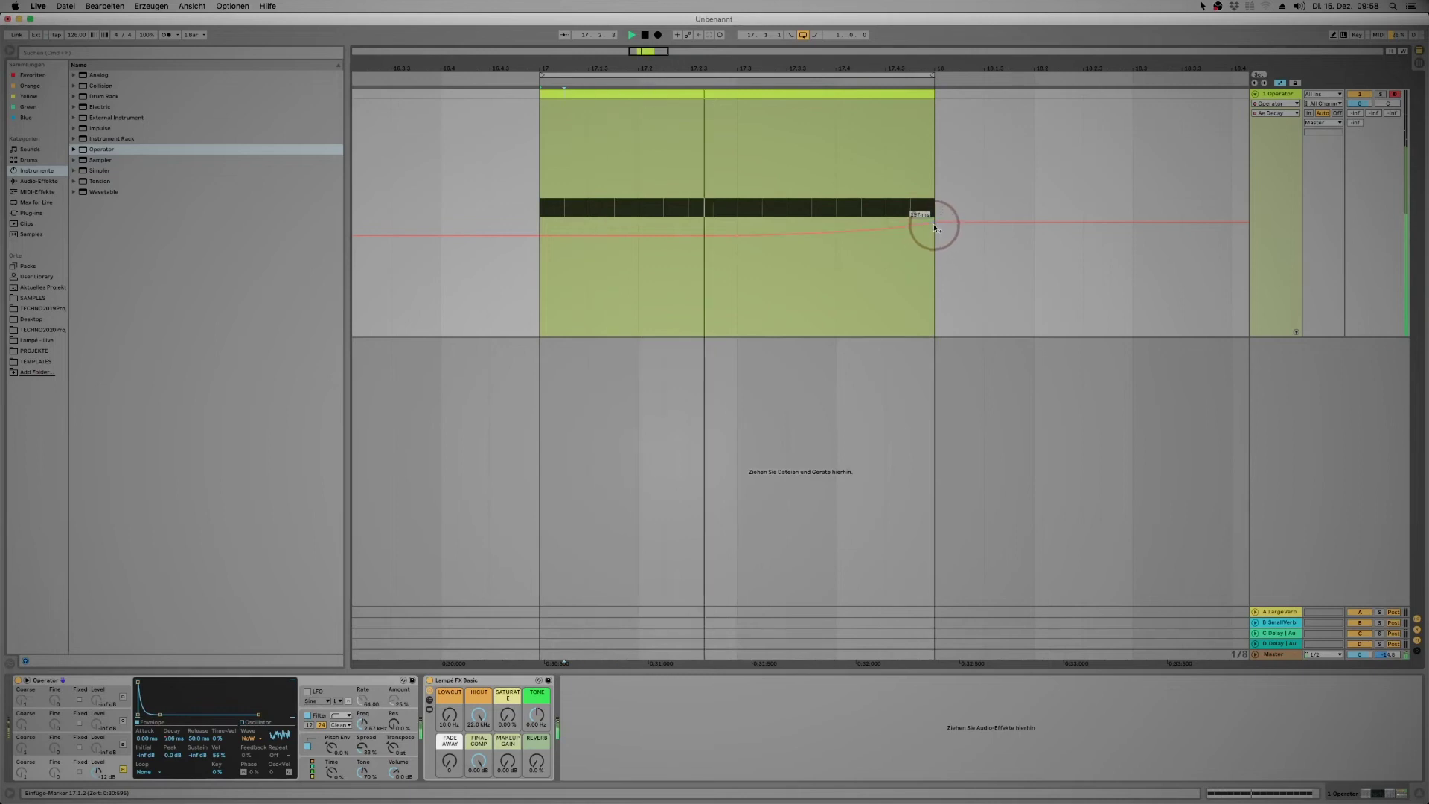
{"action": "left_click_drag", "start_coordinate": [933, 220], "coordinate": [933, 216]}
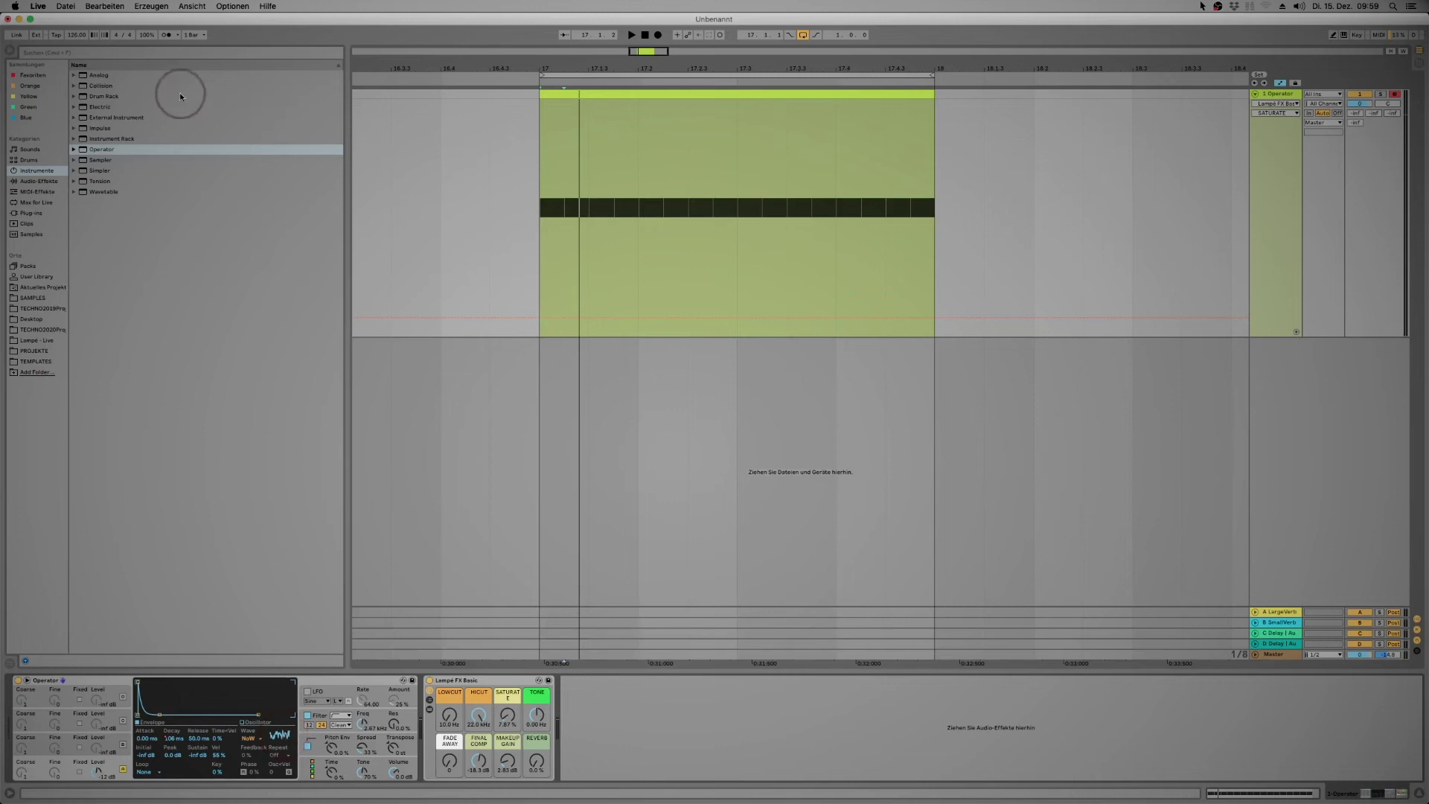
Add Auto Pan from Audio Effects right after Lampe FX Basic.
{"action": "left_click", "coordinate": [38, 181]}
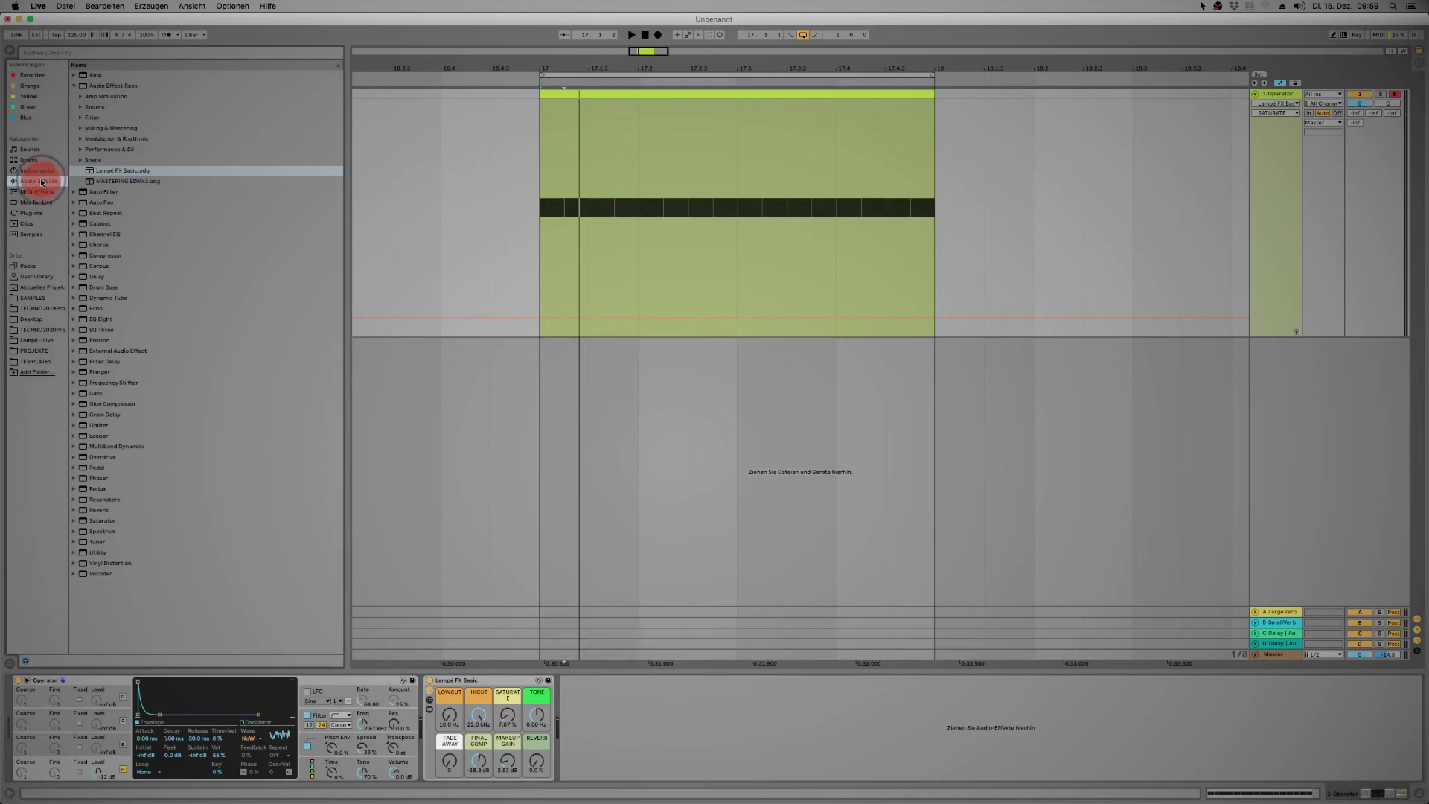
{"action": "left_click", "coordinate": [74, 86]}
{"action": "left_click_drag", "start_coordinate": [96, 109], "coordinate": [658, 744]}
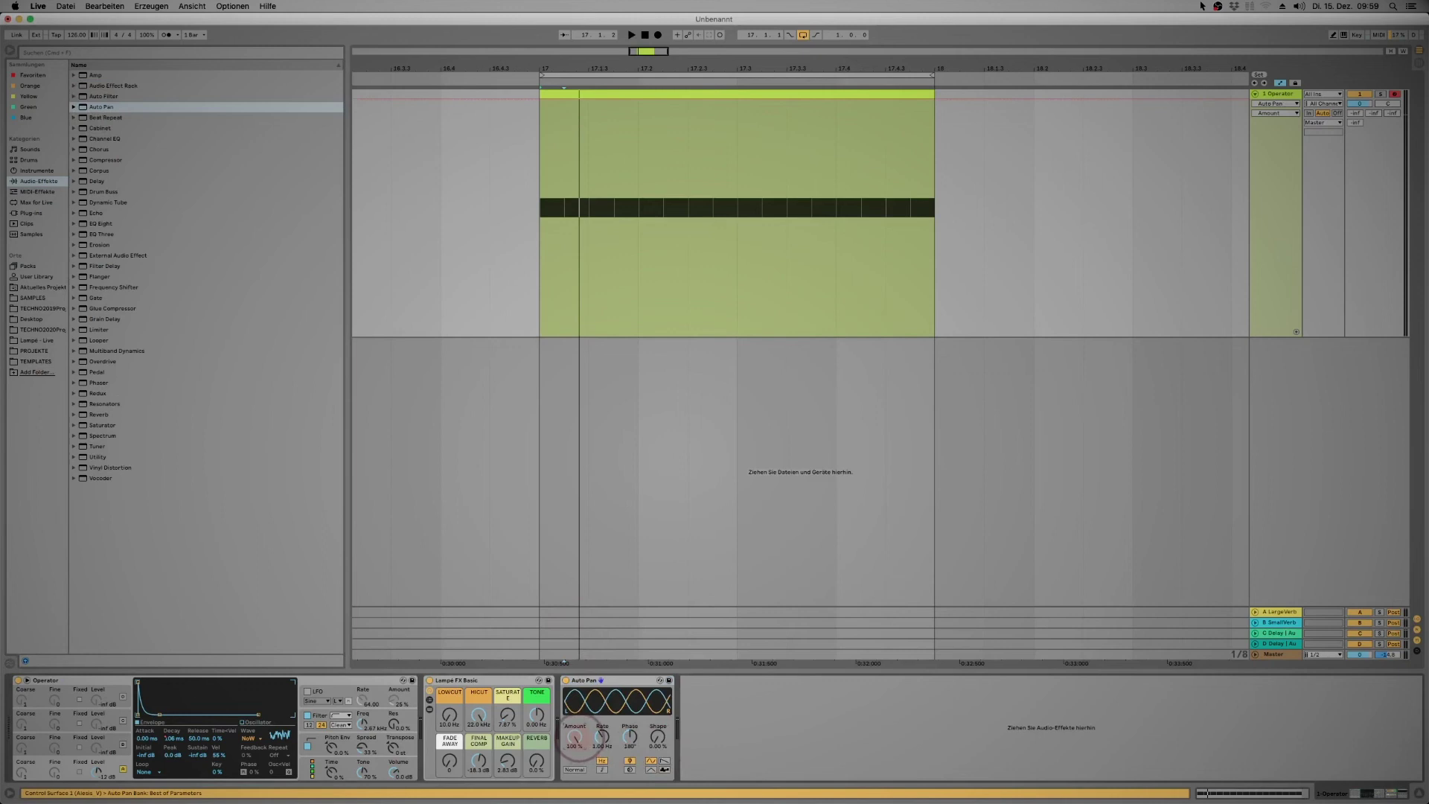
Switch Auto Pan's rate to tempo sync and adjust it while the loop plays.
{"action": "left_click", "coordinate": [602, 764]}
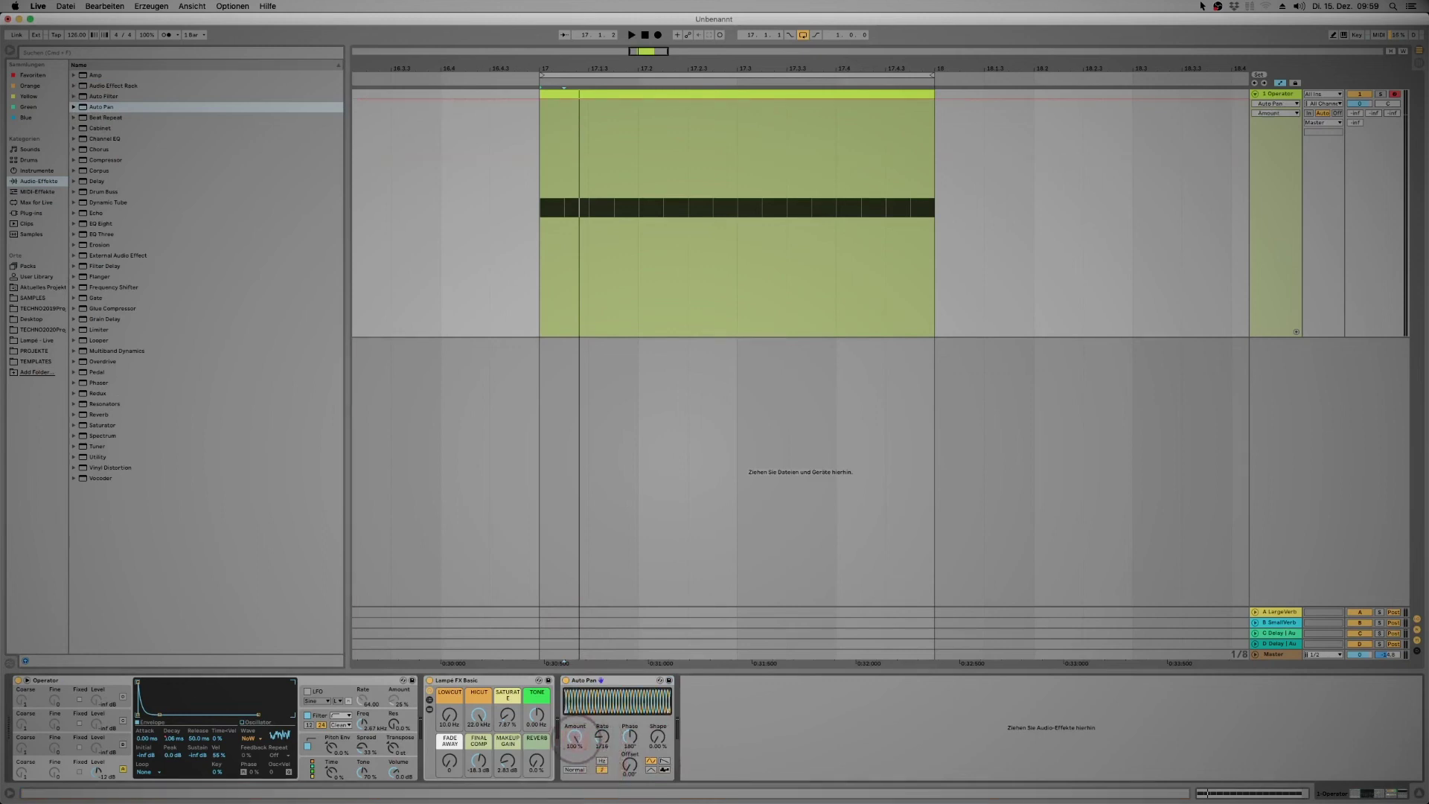
{"action": "key", "text": "space"}
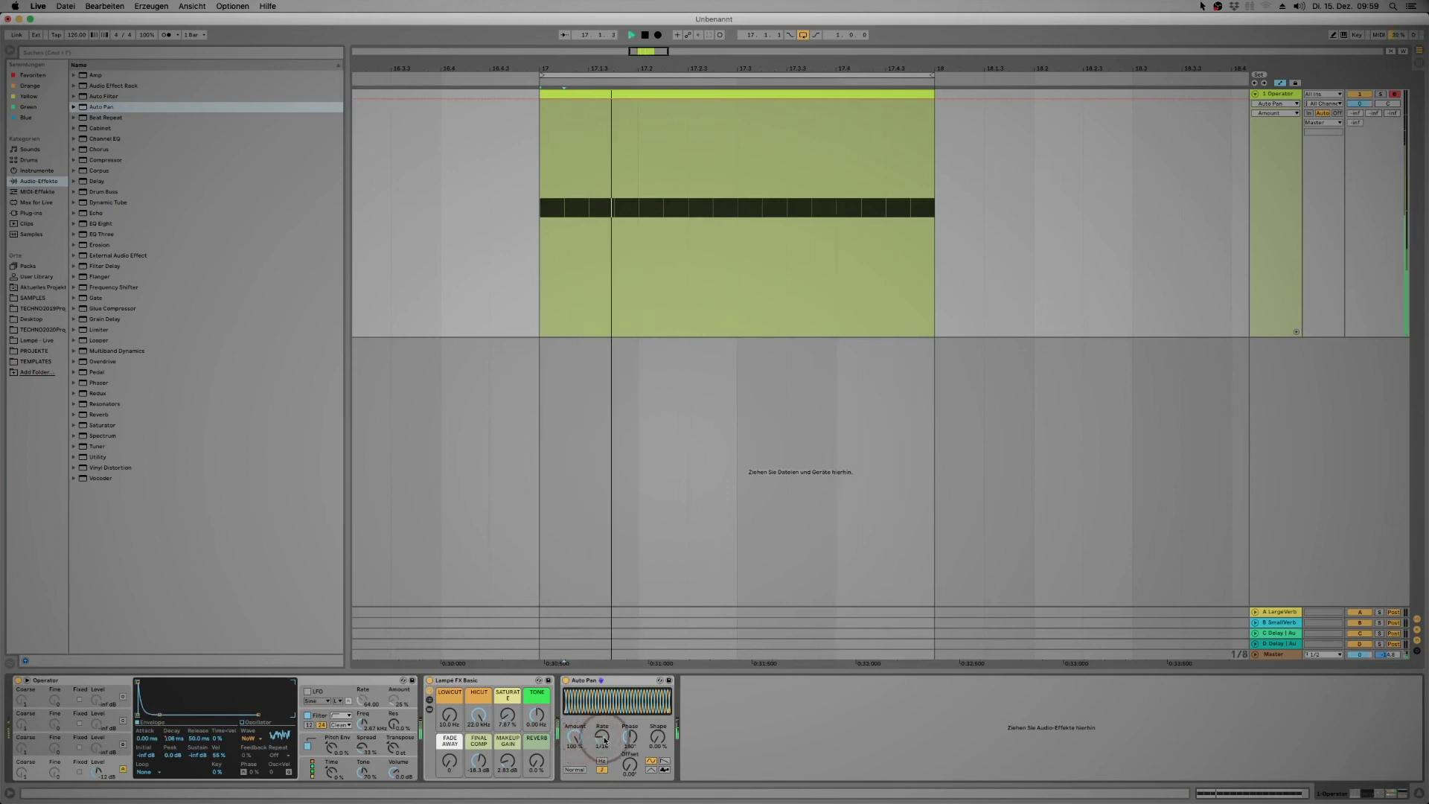
{"action": "left_click", "coordinate": [600, 738]}
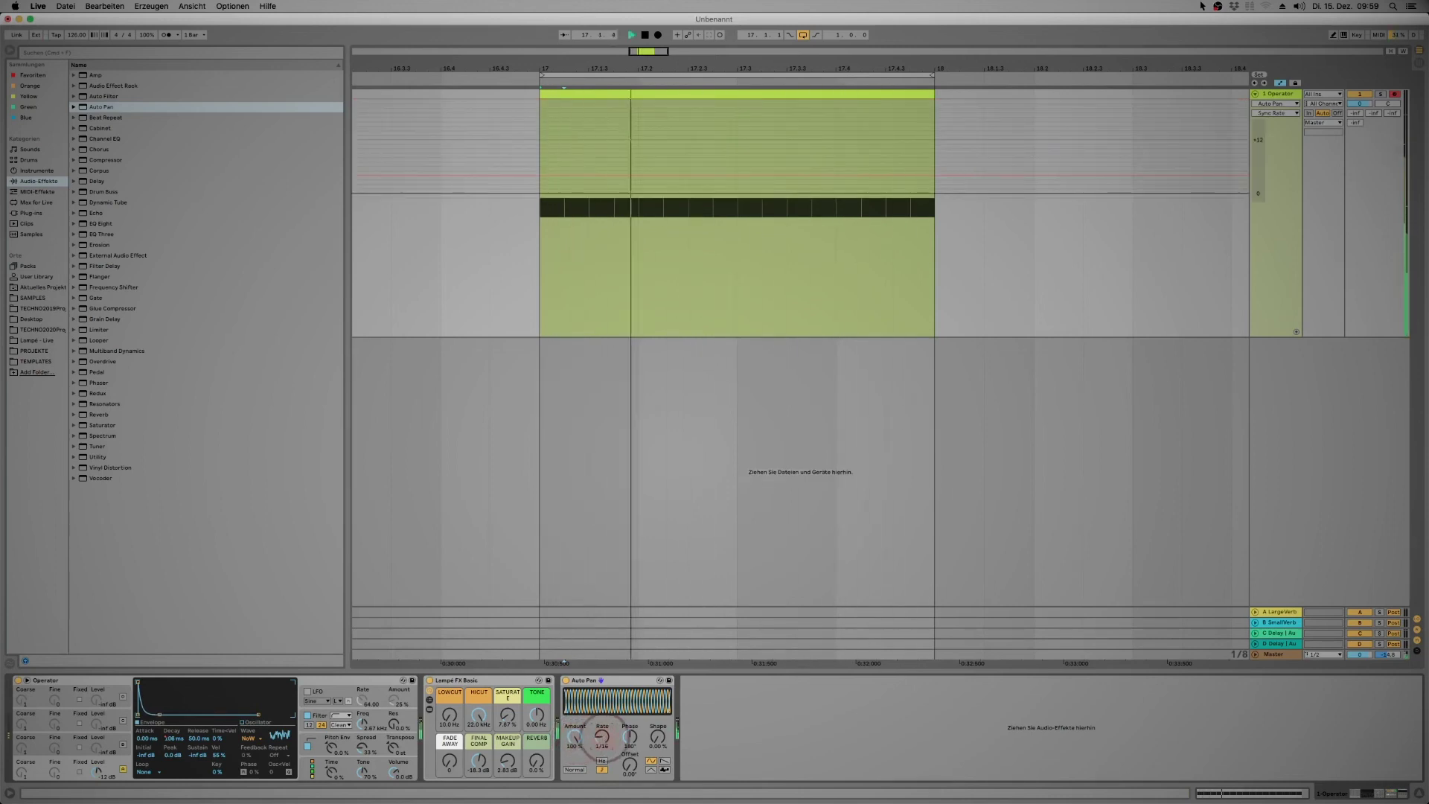
{"action": "left_click_drag", "start_coordinate": [601, 738], "coordinate": [601, 730]}
{"action": "left_click", "coordinate": [576, 741]}
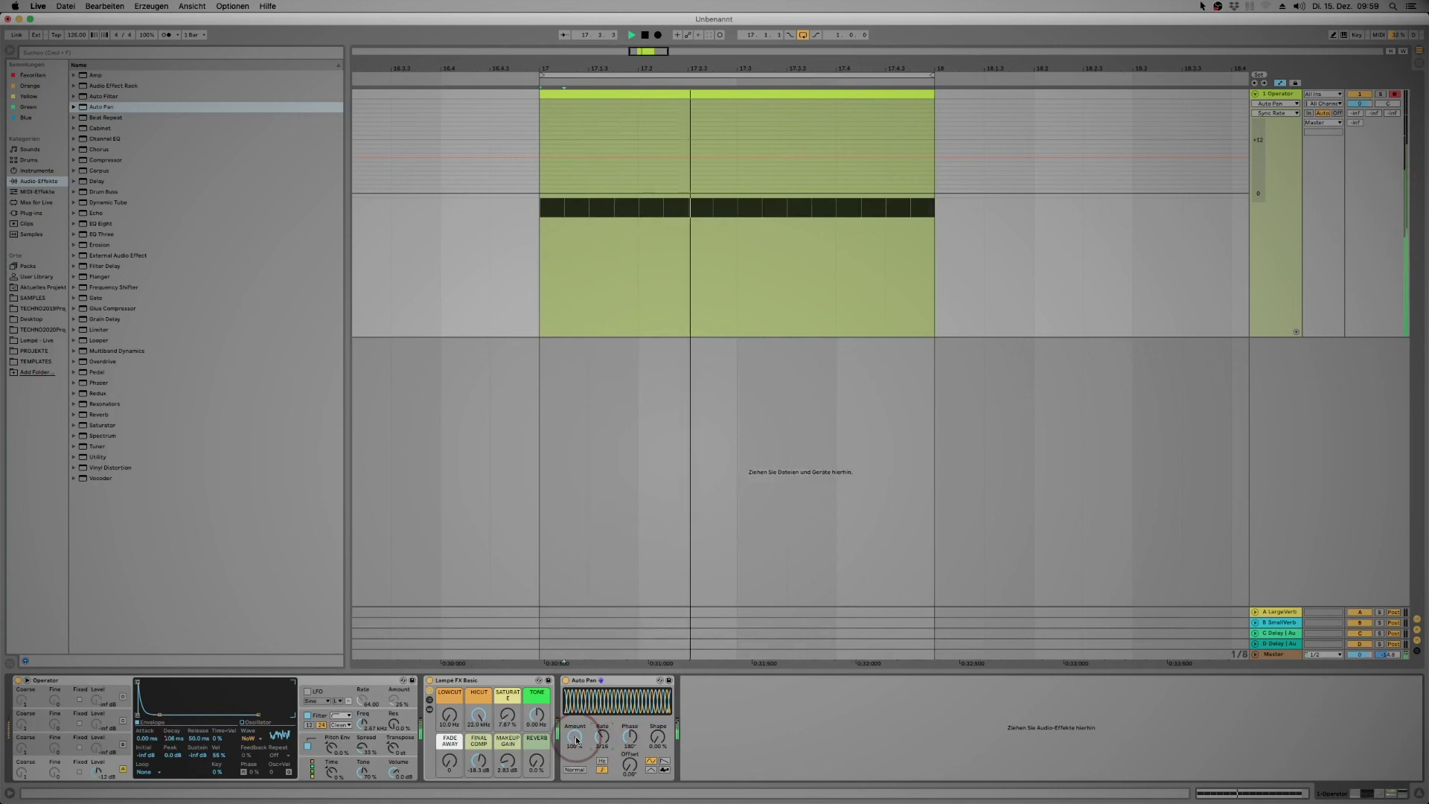